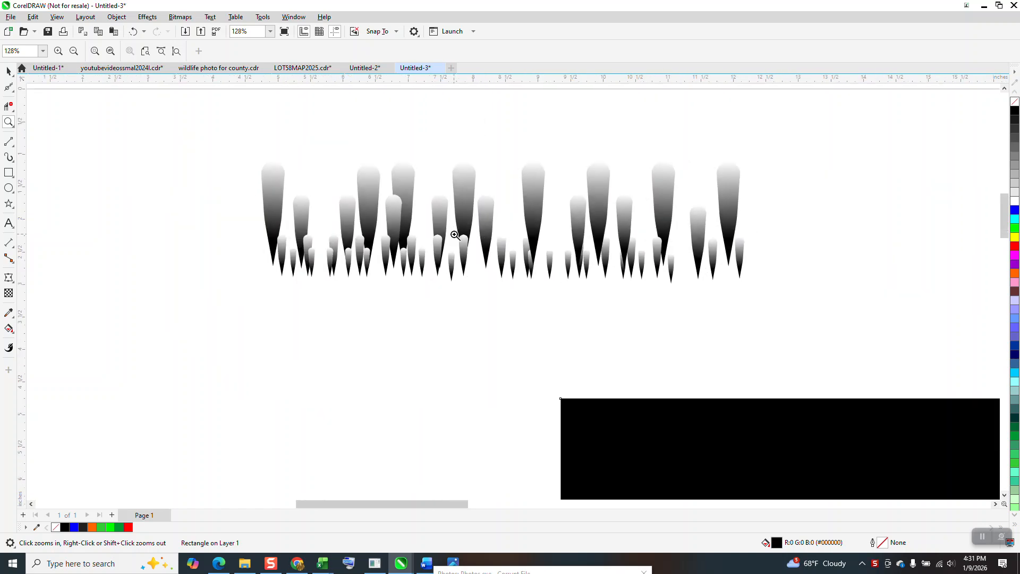
Step: Delete the existing row of tapered gradient shapes above the black artwork
{"action": "scroll", "coordinate": [618, 349], "scroll_direction": "down", "scroll_amount": 2}
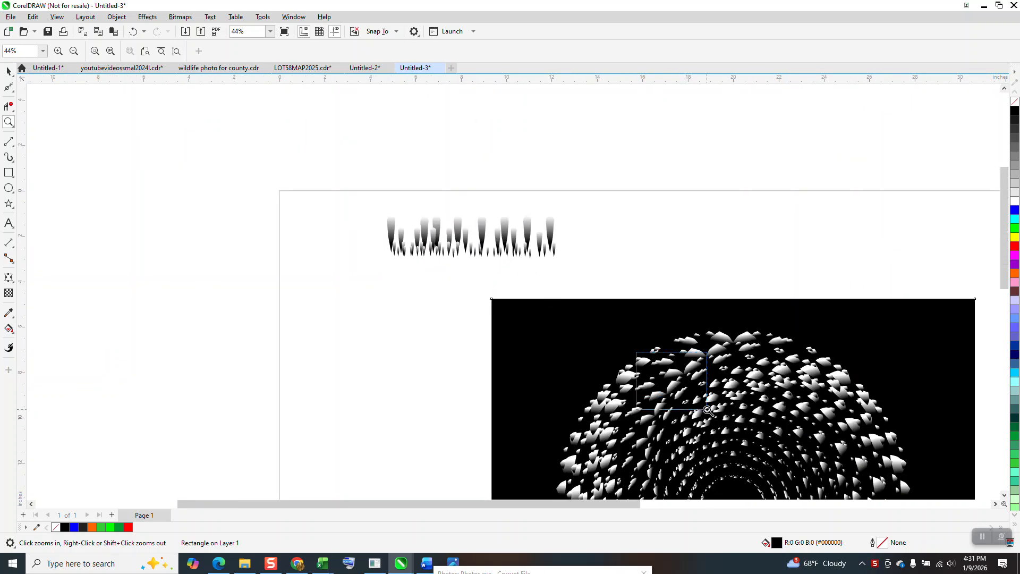
{"action": "scroll", "coordinate": [618, 348], "scroll_direction": "up", "scroll_amount": 4}
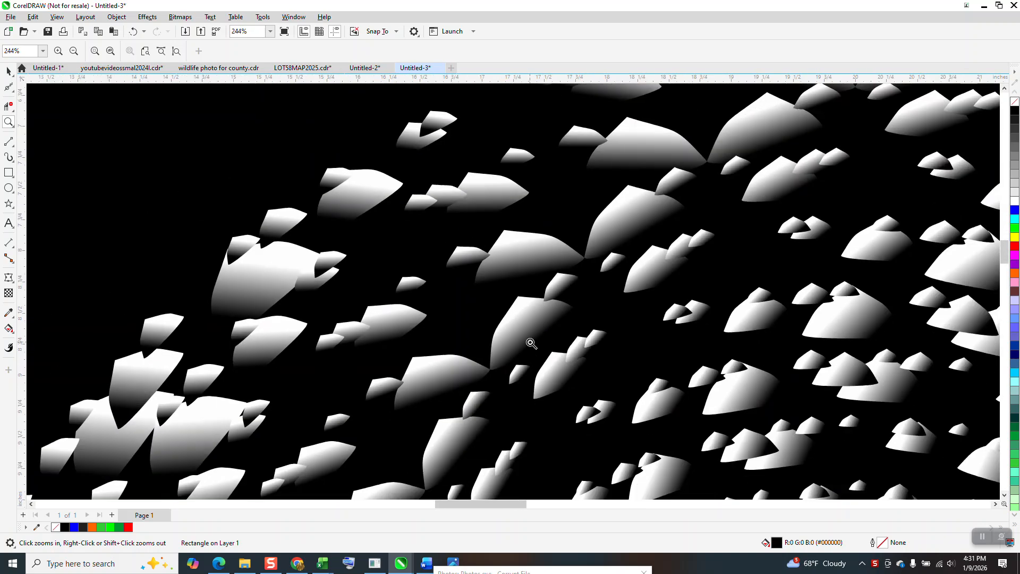
{"action": "scroll", "coordinate": [543, 340], "scroll_direction": "down", "scroll_amount": 4}
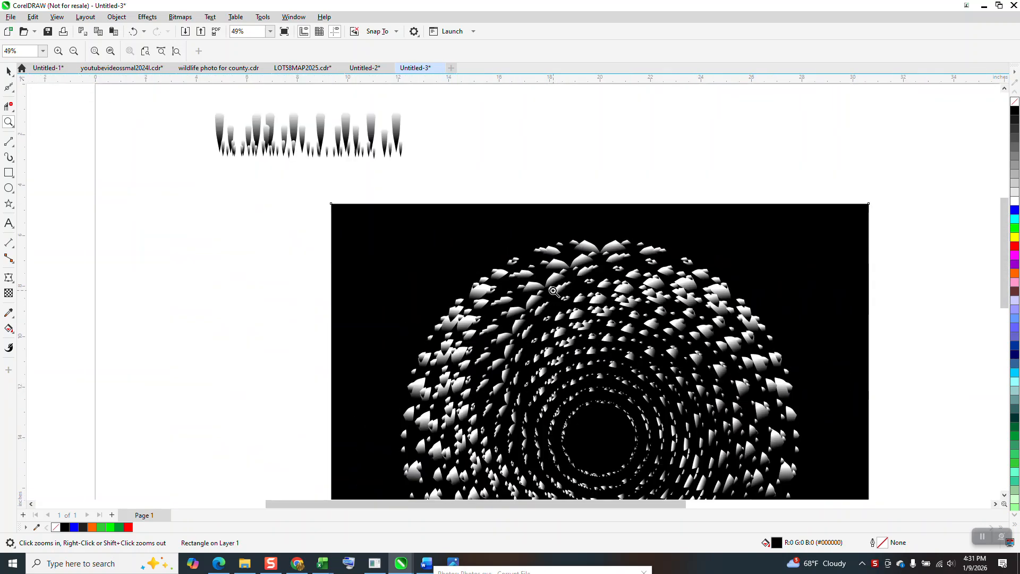
{"action": "scroll", "coordinate": [553, 291], "scroll_direction": "down", "scroll_amount": 3}
{"action": "scroll", "coordinate": [457, 229], "scroll_direction": "down", "scroll_amount": 1}
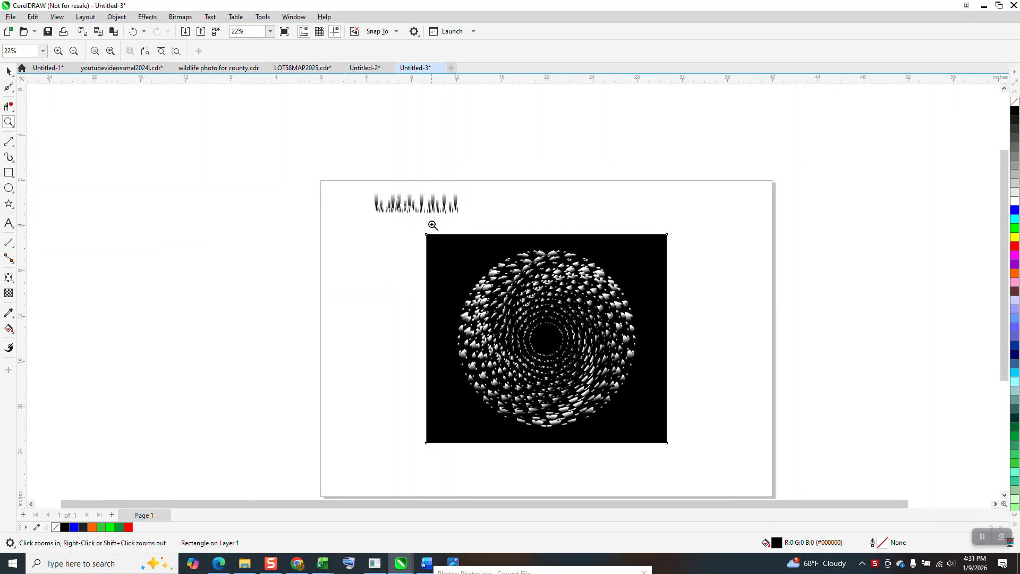
{"action": "left_click_drag", "start_coordinate": [362, 174], "coordinate": [535, 232]}
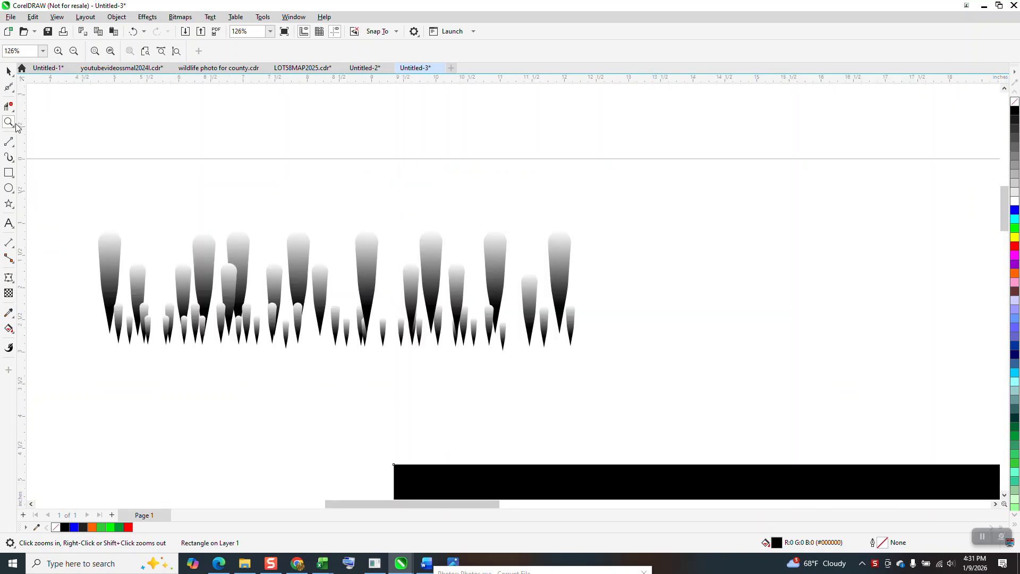
{"action": "left_click", "coordinate": [8, 87]}
{"action": "key", "text": "space"}
{"action": "key", "text": "Delete"}
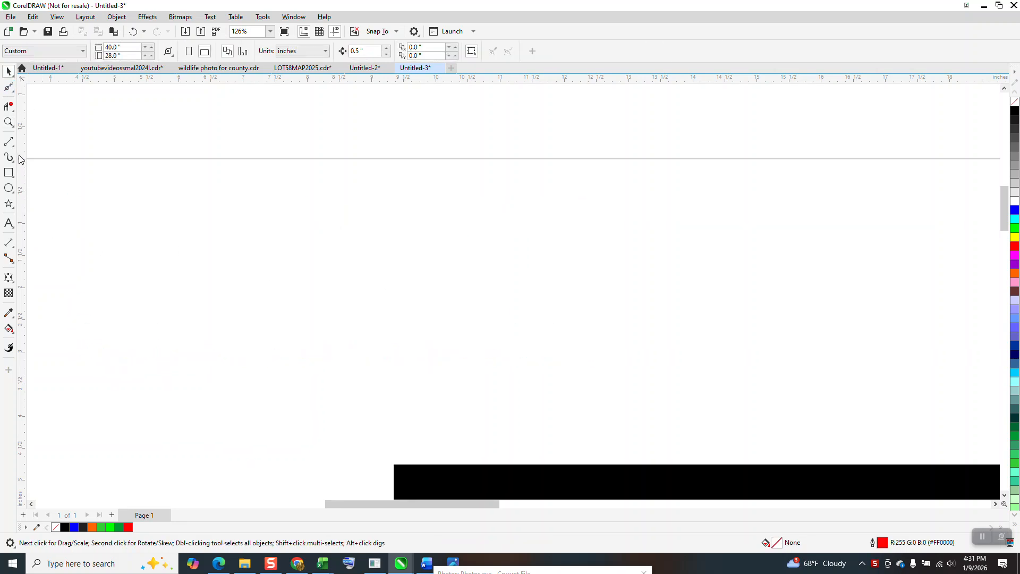
Step: Draw a small vertical rectangle about 0.22 by 0.75 inches near the page's upper edge and fully round its corners
{"action": "left_click", "coordinate": [8, 172]}
{"action": "mouse_move", "coordinate": [286, 194]}
{"action": "left_mouse_down"}
{"action": "mouse_move", "coordinate": [285, 238]}
{"action": "mouse_move", "coordinate": [270, 241]}
{"action": "left_mouse_up"}
{"action": "key", "text": "z"}
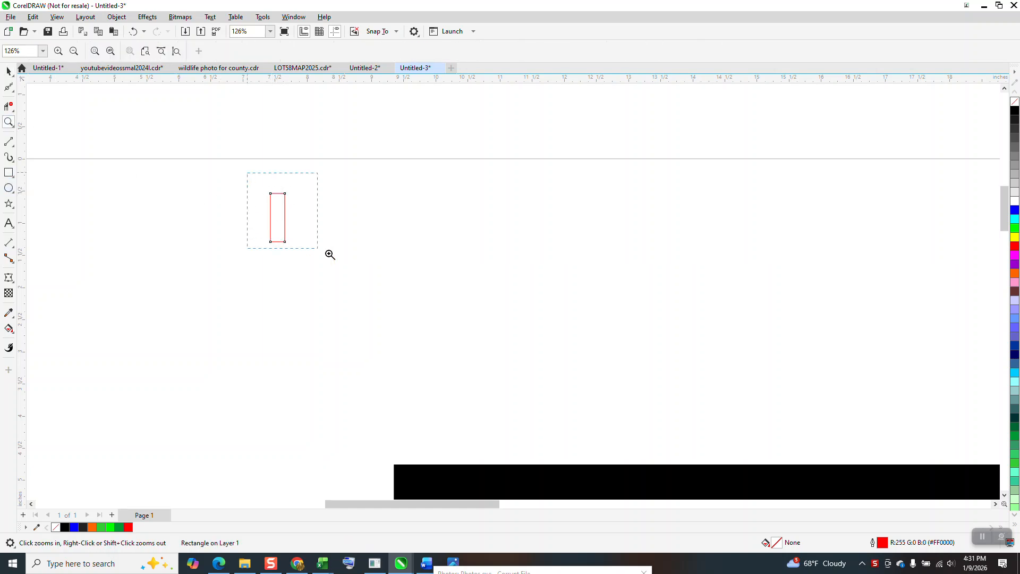
{"action": "left_click", "coordinate": [330, 252]}
{"action": "left_click", "coordinate": [13, 91]}
{"action": "left_click", "coordinate": [41, 84]}
{"action": "left_click_drag", "start_coordinate": [240, 148], "coordinate": [276, 148]}
{"action": "left_click", "coordinate": [10, 70]}
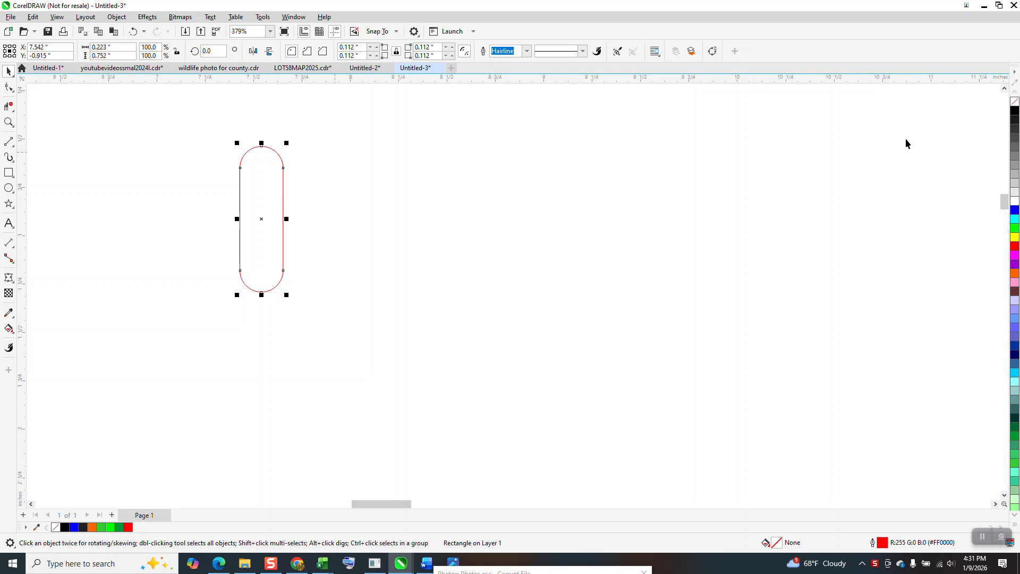
Step: Remove the capsule's outline and give it a vertical linear fountain fill from black at its lower end to white just above its upper end
{"action": "left_click", "coordinate": [1015, 111]}
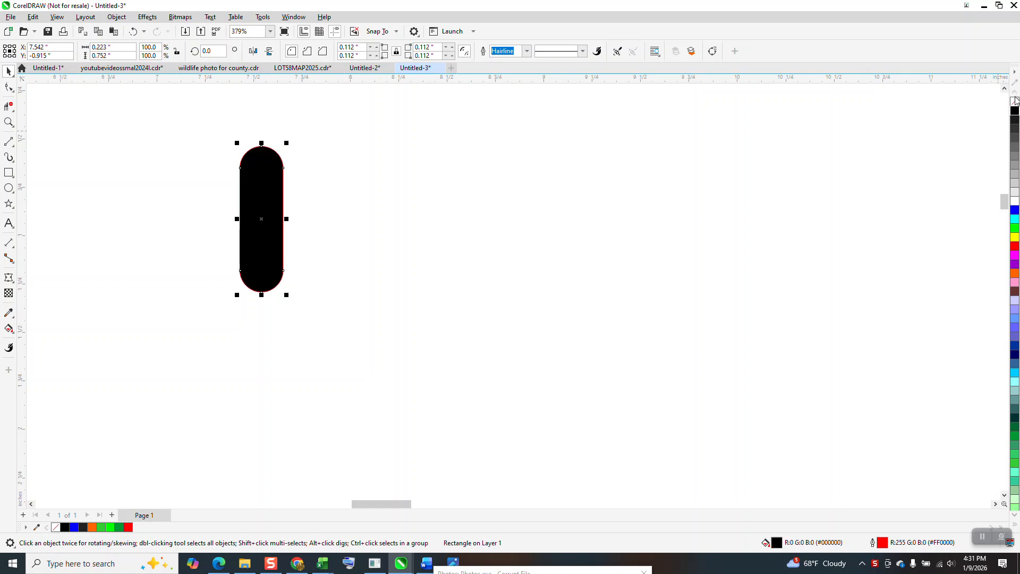
{"action": "right_click", "coordinate": [1015, 101]}
{"action": "left_click", "coordinate": [9, 329]}
{"action": "left_click", "coordinate": [42, 339]}
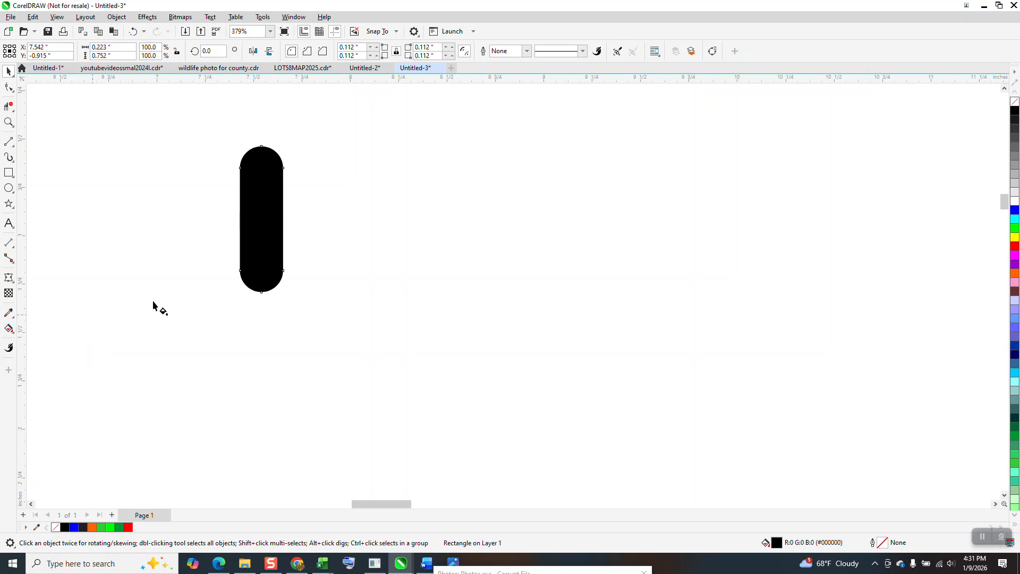
{"action": "key", "text": "g"}
{"action": "left_click_drag", "start_coordinate": [269, 277], "coordinate": [266, 147]}
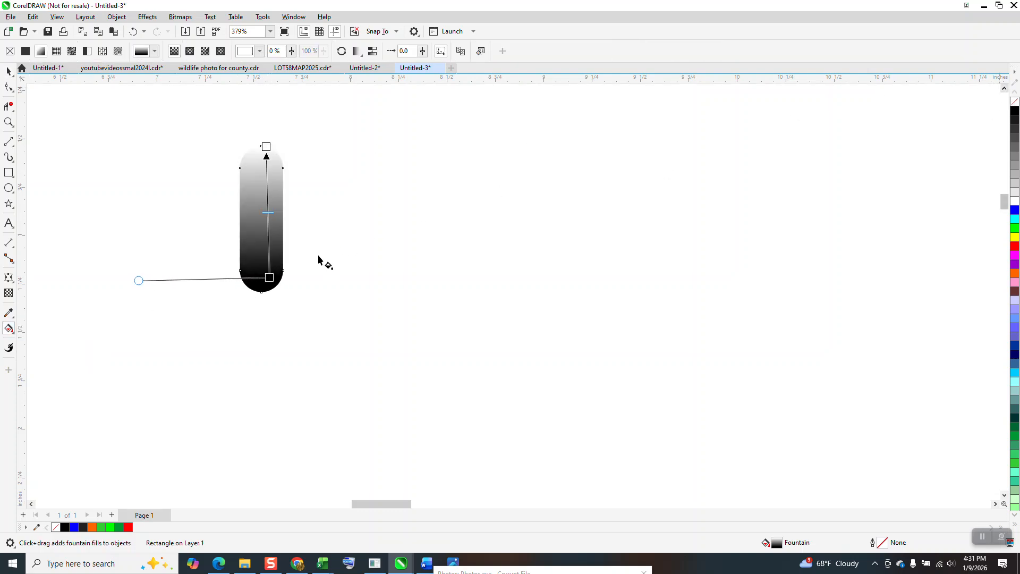
{"action": "left_click_drag", "start_coordinate": [270, 278], "coordinate": [266, 280]}
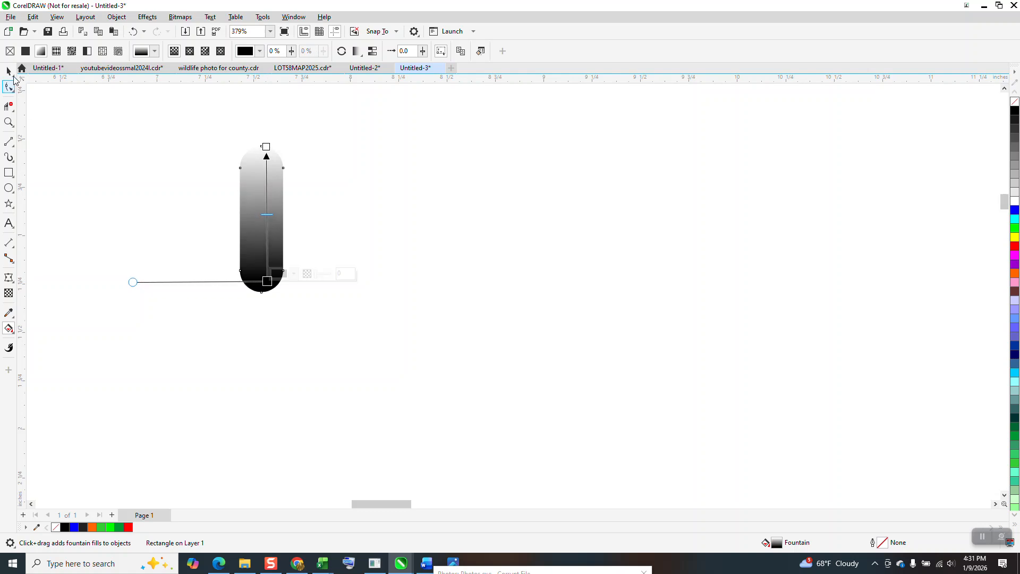
{"action": "left_click_drag", "start_coordinate": [266, 147], "coordinate": [262, 129]}
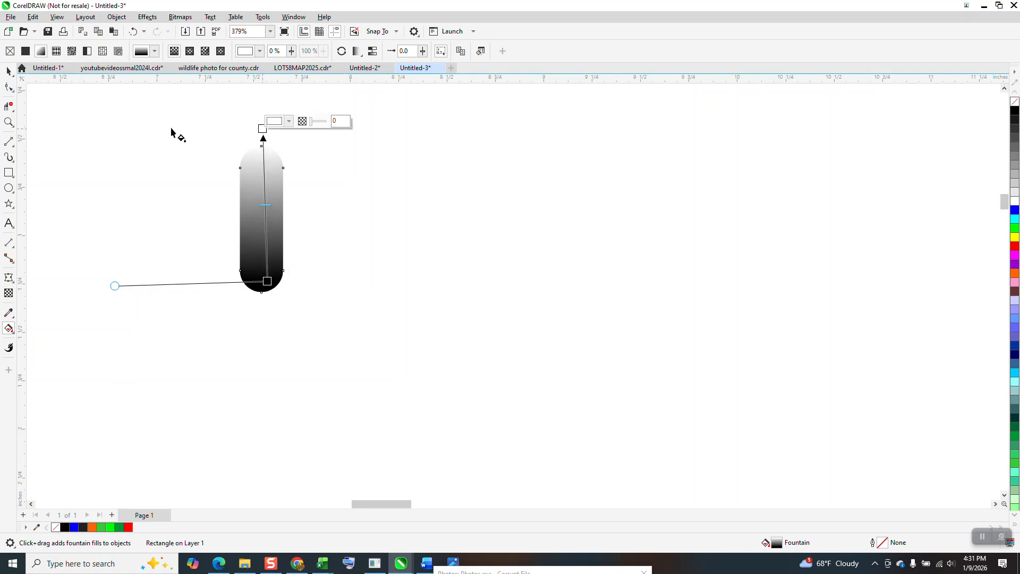
{"action": "left_click", "coordinate": [9, 72]}
Step: Place ten duplicates of the gradient capsule at slightly varied heights to form a loose horizontal row
{"action": "scroll", "coordinate": [234, 246], "scroll_direction": "down", "scroll_amount": 2}
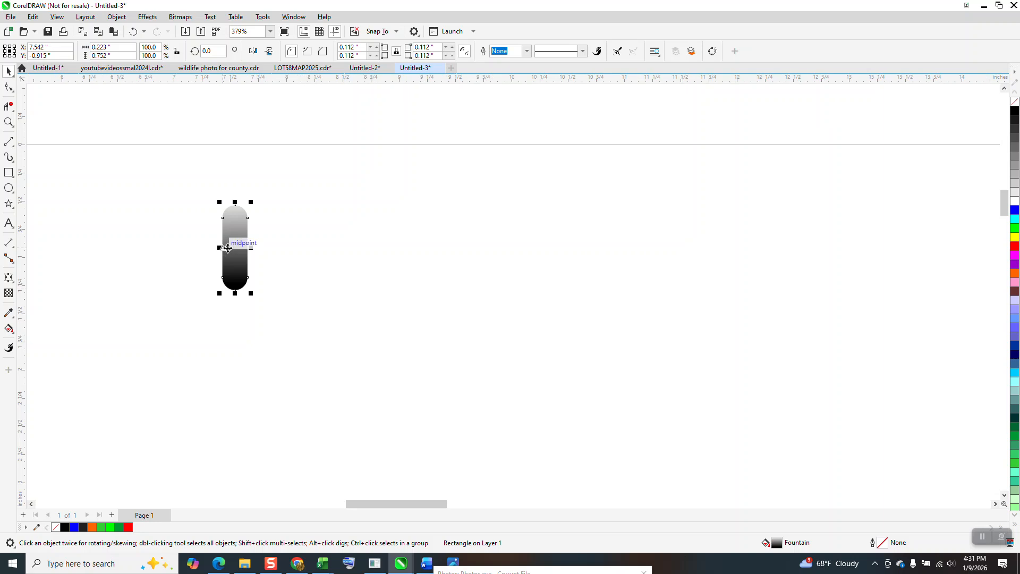
{"action": "mouse_move", "coordinate": [233, 249]}
{"action": "left_mouse_down"}
{"action": "mouse_move", "coordinate": [322, 261]}
{"action": "mouse_move", "coordinate": [353, 241]}
{"action": "mouse_move", "coordinate": [442, 261]}
{"action": "mouse_move", "coordinate": [610, 237]}
{"action": "mouse_move", "coordinate": [662, 269]}
{"action": "mouse_move", "coordinate": [730, 263]}
{"action": "mouse_move", "coordinate": [858, 203]}
{"action": "mouse_move", "coordinate": [911, 230]}
{"action": "mouse_move", "coordinate": [918, 259]}
{"action": "mouse_move", "coordinate": [893, 275]}
{"action": "mouse_move", "coordinate": [840, 277]}
{"action": "mouse_move", "coordinate": [541, 264]}
{"action": "mouse_move", "coordinate": [607, 266]}
{"action": "mouse_move", "coordinate": [599, 292]}
{"action": "left_mouse_up"}
{"action": "key", "text": "space"}
{"action": "key", "text": "space"}
{"action": "key", "text": "space"}
{"action": "key", "text": "space"}
{"action": "key", "text": "space"}
{"action": "key", "text": "space"}
{"action": "key", "text": "space"}
{"action": "key", "text": "space"}
{"action": "key", "text": "space"}
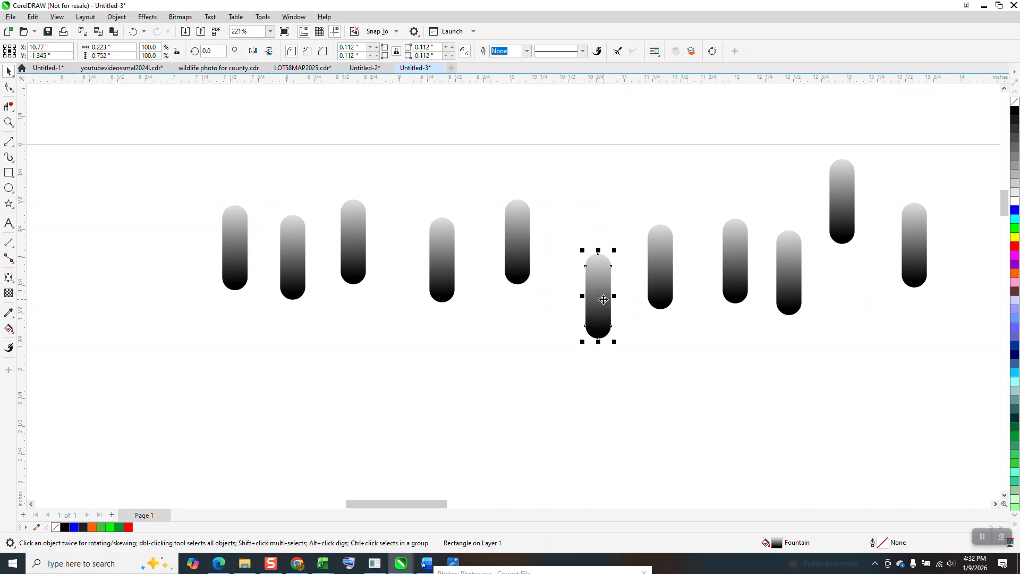
Step: Scale a copy of the capsule to 56.9% and scatter duplicates of it between and around the full-size capsules
{"action": "mouse_move", "coordinate": [614, 251]}
{"action": "left_mouse_down"}
{"action": "mouse_move", "coordinate": [603, 288]}
{"action": "mouse_move", "coordinate": [583, 282]}
{"action": "mouse_move", "coordinate": [565, 254]}
{"action": "mouse_move", "coordinate": [483, 262]}
{"action": "mouse_move", "coordinate": [410, 247]}
{"action": "mouse_move", "coordinate": [232, 255]}
{"action": "mouse_move", "coordinate": [209, 287]}
{"action": "mouse_move", "coordinate": [407, 310]}
{"action": "mouse_move", "coordinate": [604, 308]}
{"action": "mouse_move", "coordinate": [632, 326]}
{"action": "mouse_move", "coordinate": [678, 254]}
{"action": "mouse_move", "coordinate": [761, 198]}
{"action": "mouse_move", "coordinate": [809, 237]}
{"action": "mouse_move", "coordinate": [840, 291]}
{"action": "mouse_move", "coordinate": [866, 212]}
{"action": "mouse_move", "coordinate": [890, 201]}
{"action": "mouse_move", "coordinate": [949, 293]}
{"action": "left_mouse_up"}
{"action": "right_click", "coordinate": [603, 287]}
{"action": "key", "text": "space"}
{"action": "key", "text": "space"}
{"action": "key", "text": "space"}
{"action": "key", "text": "space"}
{"action": "key", "text": "space"}
{"action": "key", "text": "space"}
{"action": "key", "text": "space"}
{"action": "key", "text": "space"}
{"action": "key", "text": "space"}
{"action": "key", "text": "space"}
{"action": "key", "text": "space"}
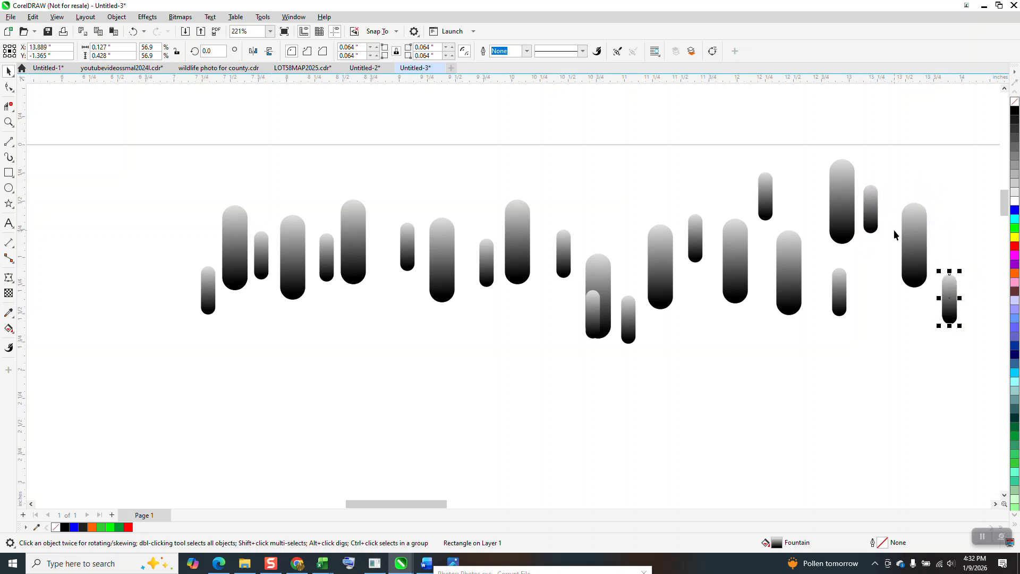
Step: Scale a copy of the medium capsule down to about 0.08 by 0.28 inches and scatter duplicates of it along the row
{"action": "mouse_move", "coordinate": [961, 269]}
{"action": "left_mouse_down"}
{"action": "mouse_move", "coordinate": [947, 304]}
{"action": "mouse_move", "coordinate": [883, 305]}
{"action": "mouse_move", "coordinate": [865, 260]}
{"action": "mouse_move", "coordinate": [795, 209]}
{"action": "mouse_move", "coordinate": [760, 314]}
{"action": "mouse_move", "coordinate": [645, 240]}
{"action": "mouse_move", "coordinate": [631, 216]}
{"action": "mouse_move", "coordinate": [548, 310]}
{"action": "mouse_move", "coordinate": [472, 208]}
{"action": "mouse_move", "coordinate": [408, 203]}
{"action": "mouse_move", "coordinate": [368, 316]}
{"action": "left_mouse_up"}
{"action": "key", "text": "space"}
{"action": "key", "text": "space"}
{"action": "key", "text": "space"}
{"action": "key", "text": "space"}
{"action": "key", "text": "space"}
{"action": "key", "text": "space"}
{"action": "key", "text": "space"}
{"action": "key", "text": "space"}
{"action": "mouse_move", "coordinate": [368, 316]}
{"action": "left_mouse_down"}
{"action": "mouse_move", "coordinate": [264, 315]}
{"action": "mouse_move", "coordinate": [263, 199]}
{"action": "mouse_move", "coordinate": [192, 199]}
{"action": "left_mouse_up"}
{"action": "key", "text": "space"}
{"action": "key", "text": "space"}
Step: Move the overlapping small capsules in the middle and at the right end of the row clear of their neighbours
{"action": "scroll", "coordinate": [285, 204], "scroll_direction": "down", "scroll_amount": 1}
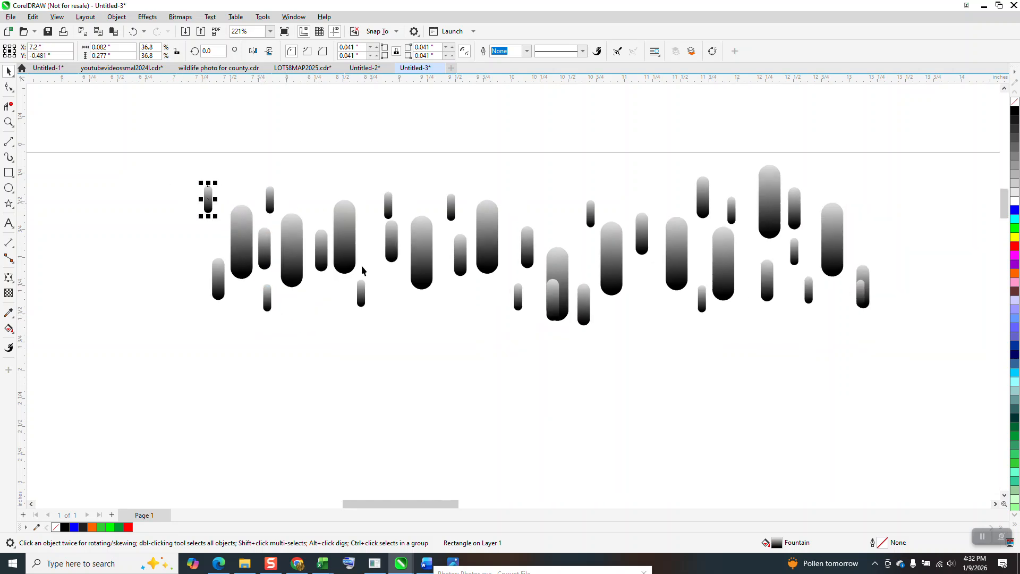
{"action": "left_click_drag", "start_coordinate": [555, 299], "coordinate": [557, 221]}
{"action": "scroll", "coordinate": [420, 292], "scroll_direction": "down", "scroll_amount": 1}
{"action": "left_click_drag", "start_coordinate": [223, 160], "coordinate": [847, 392]}
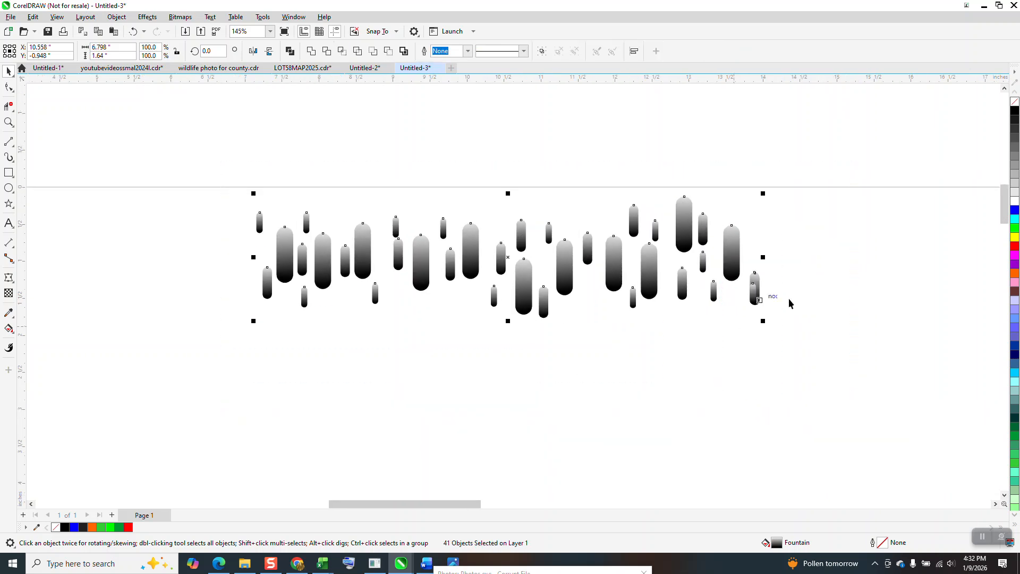
{"action": "left_click", "coordinate": [760, 291]}
{"action": "left_click_drag", "start_coordinate": [753, 282], "coordinate": [752, 245]}
Step: Group all the capsules in the row into one object
{"action": "left_click_drag", "start_coordinate": [235, 178], "coordinate": [292, 252]}
{"action": "left_click_drag", "start_coordinate": [862, 370], "coordinate": [860, 361]}
{"action": "key", "text": "ctrl+g"}
{"action": "scroll", "coordinate": [715, 256], "scroll_direction": "down", "scroll_amount": 1}
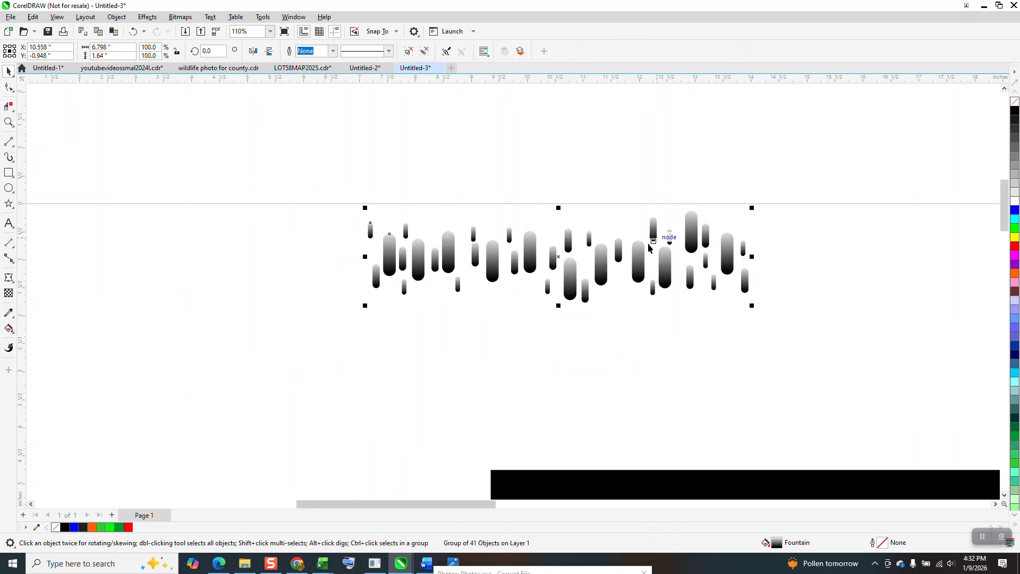
Step: Save the grouped capsules as a custom Artistic Media brush stroke named eeer in the Artistic Media folder
{"action": "left_click", "coordinate": [15, 167]}
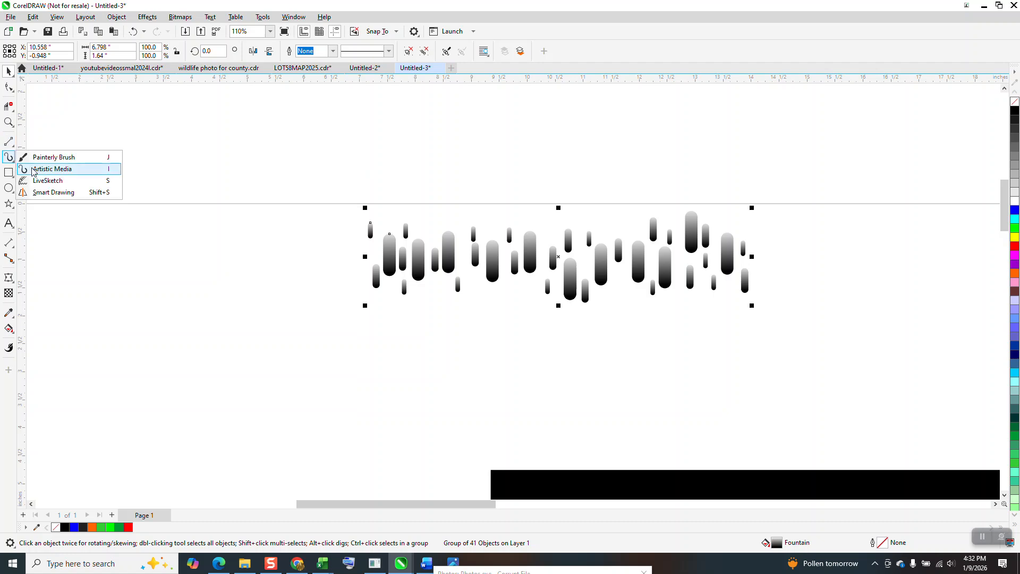
{"action": "left_click", "coordinate": [39, 168]}
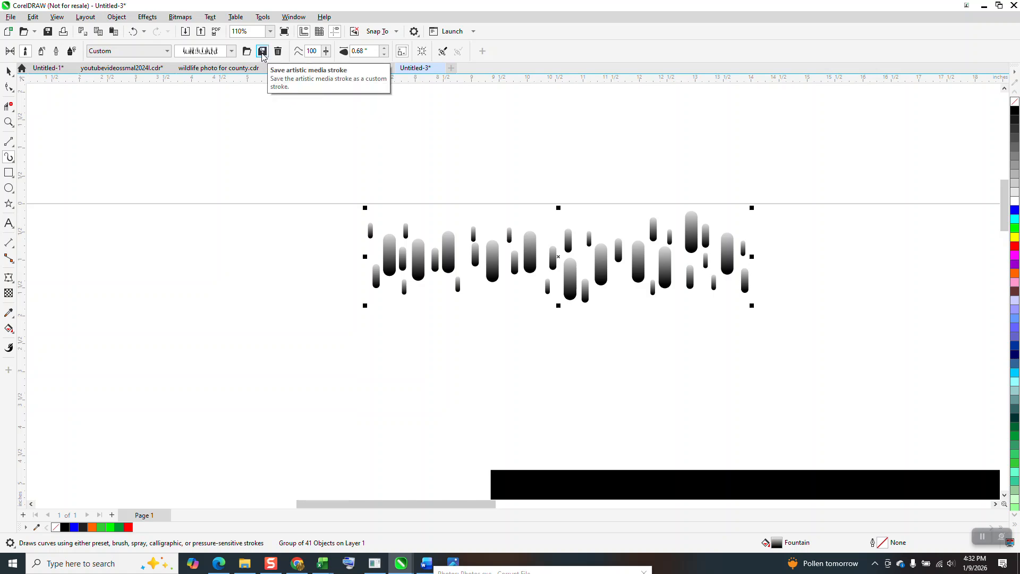
{"action": "left_click", "coordinate": [263, 53]}
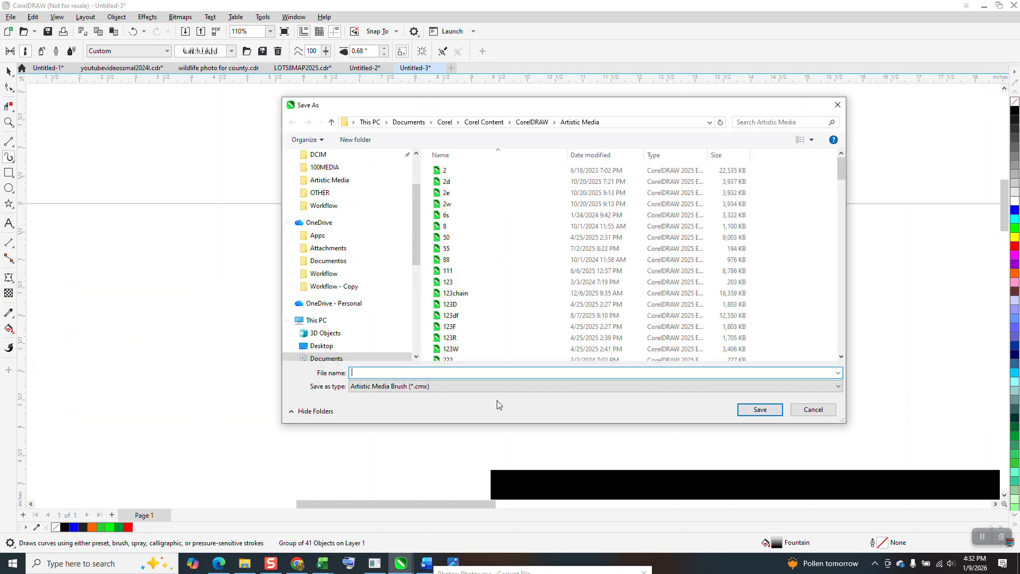
{"action": "type", "text": "e"}
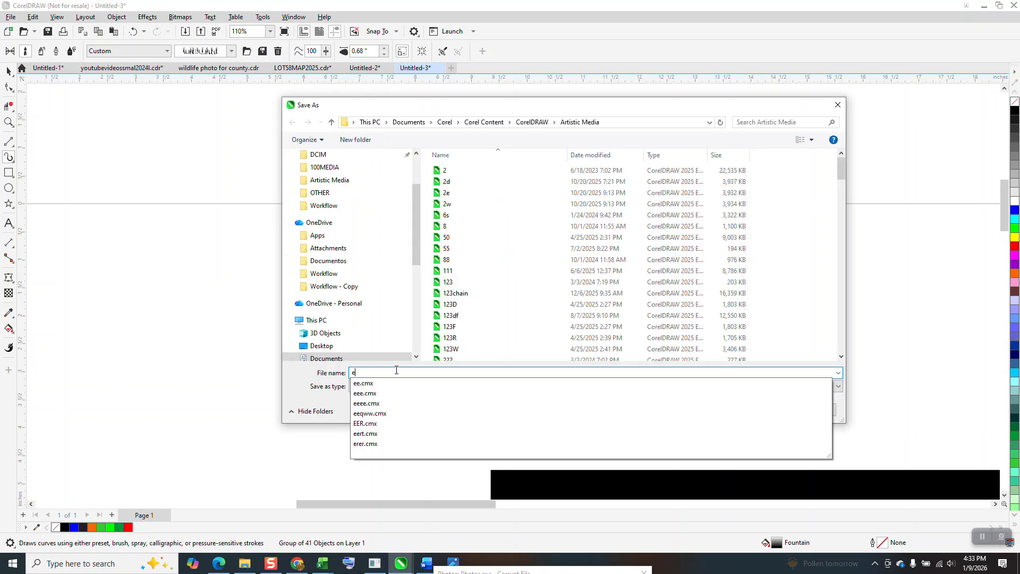
{"action": "type", "text": "eer"}
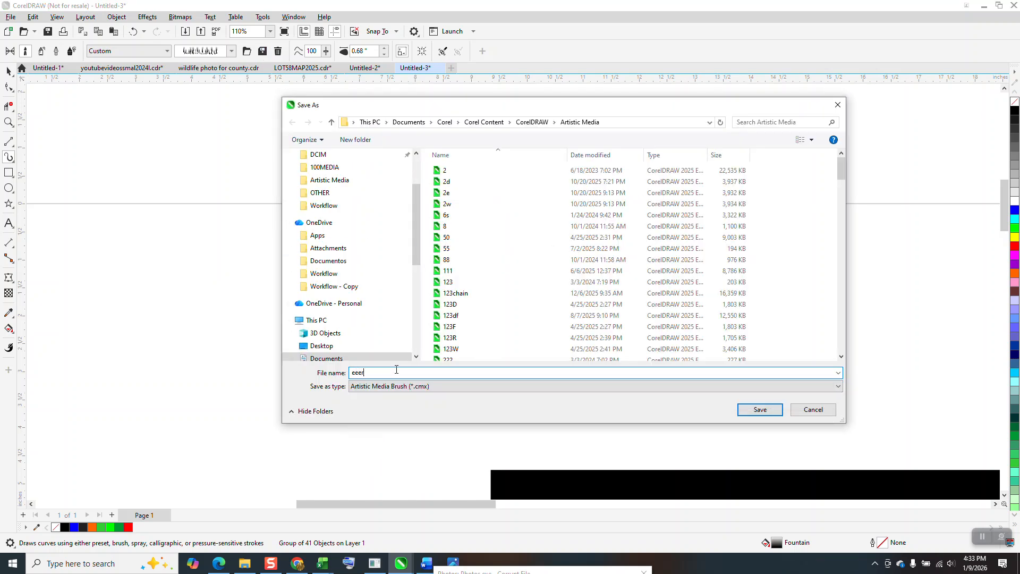
{"action": "left_click", "coordinate": [760, 410]}
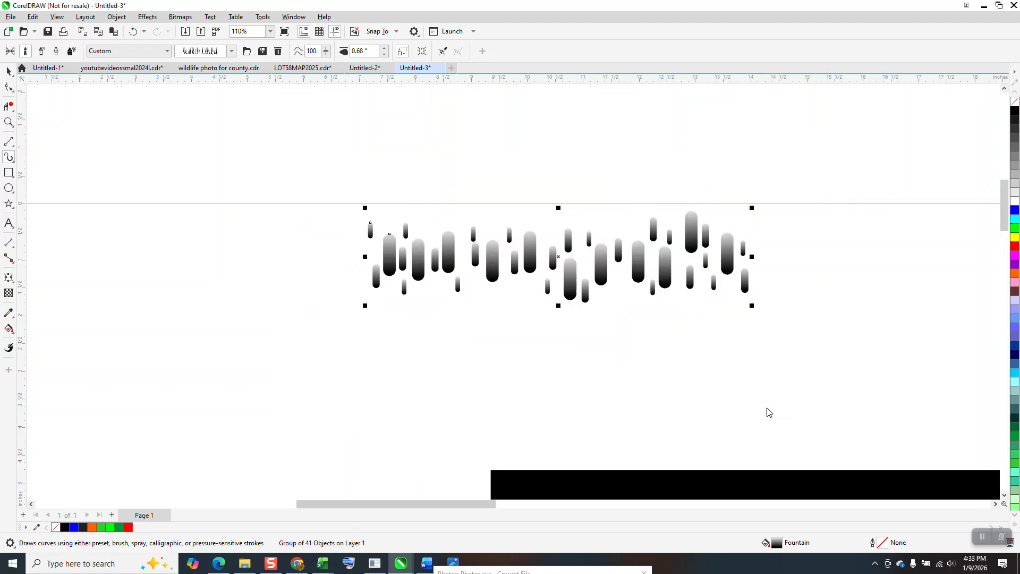
Step: Move the black rectangle with the circular artwork off the page to its right
{"action": "scroll", "coordinate": [554, 249], "scroll_direction": "down", "scroll_amount": 3}
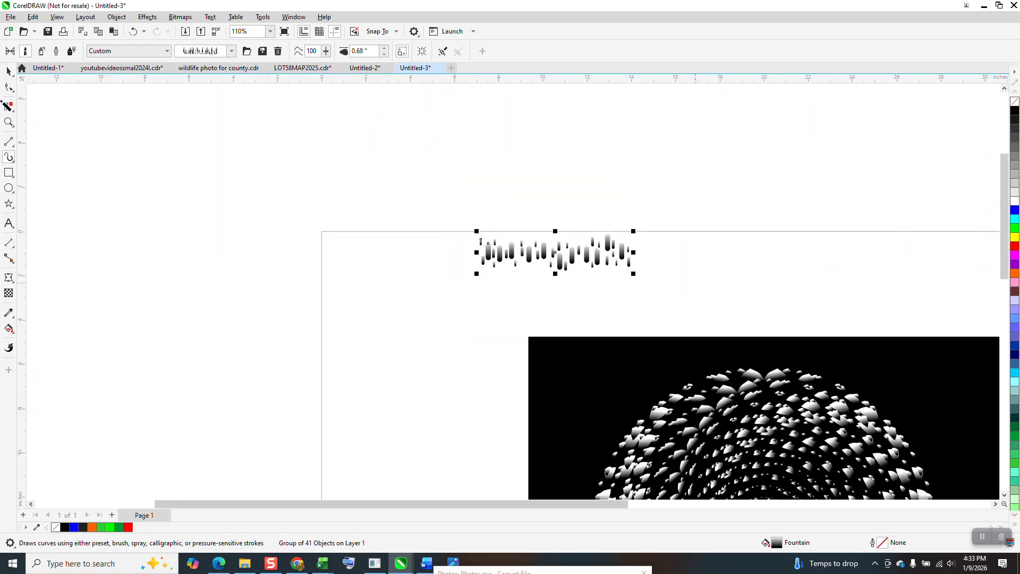
{"action": "scroll", "coordinate": [244, 171], "scroll_direction": "down", "scroll_amount": 5}
{"action": "key", "text": "space"}
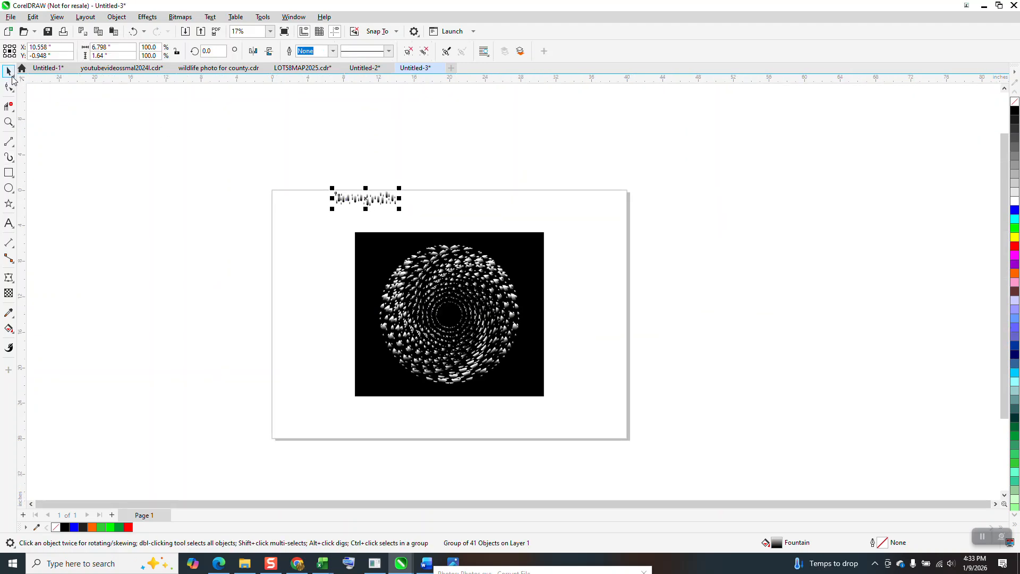
{"action": "left_click_drag", "start_coordinate": [338, 220], "coordinate": [597, 414]}
{"action": "left_click_drag", "start_coordinate": [486, 315], "coordinate": [929, 302]}
Step: Draw a circle about 16.83 inches across and a vertical line about 29.36 inches long, both centred on the page
{"action": "left_click", "coordinate": [9, 188]}
{"action": "left_click_drag", "start_coordinate": [528, 248], "coordinate": [379, 383]}
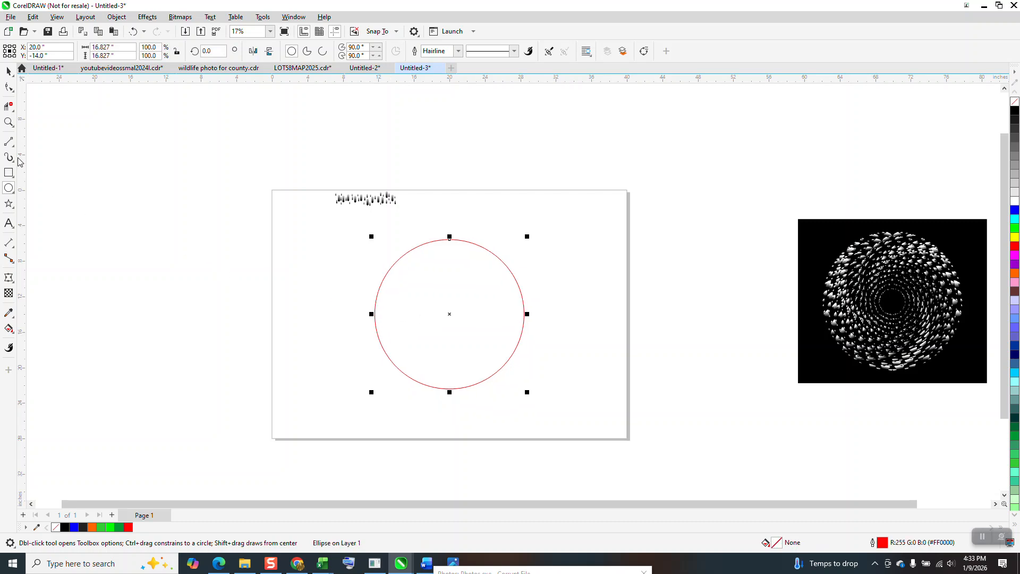
{"action": "left_click", "coordinate": [9, 142]}
{"action": "left_click_drag", "start_coordinate": [283, 147], "coordinate": [282, 408]}
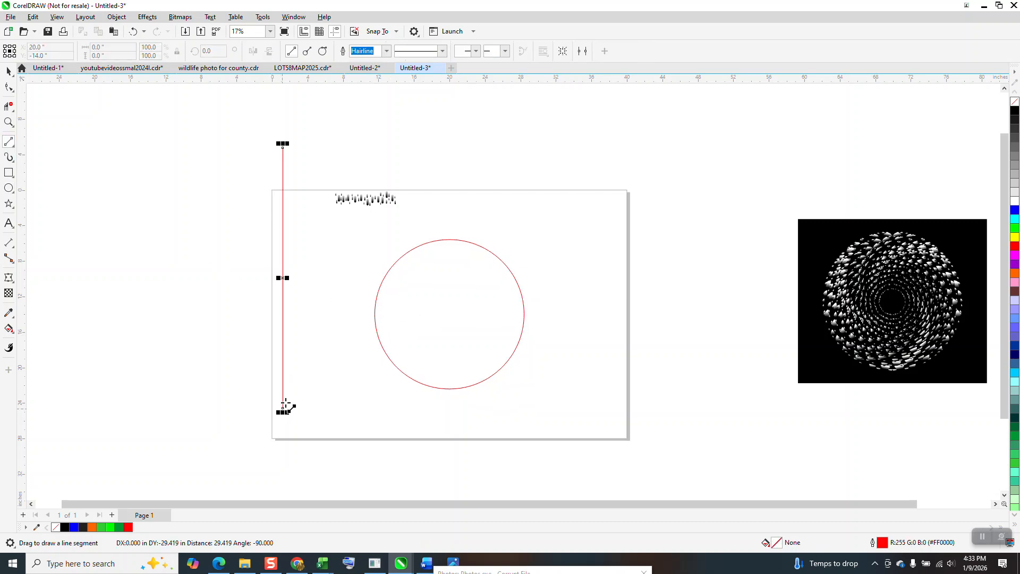
{"action": "key", "text": "p"}
Step: Trim away the right half of the circle with Virtual Segment Delete and delete the vertical dividing line
{"action": "left_click", "coordinate": [9, 106]}
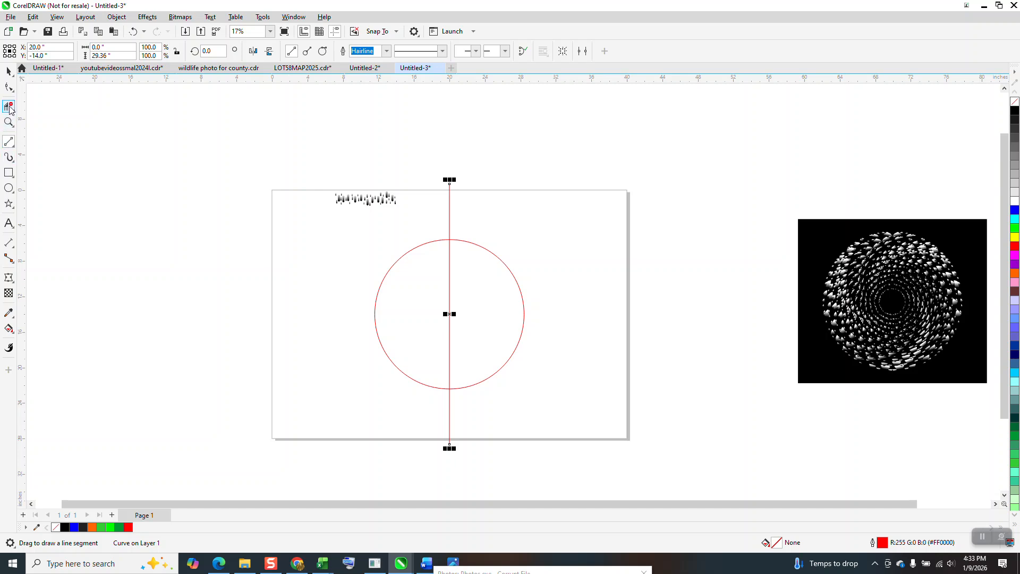
{"action": "left_click_drag", "start_coordinate": [463, 228], "coordinate": [581, 416]}
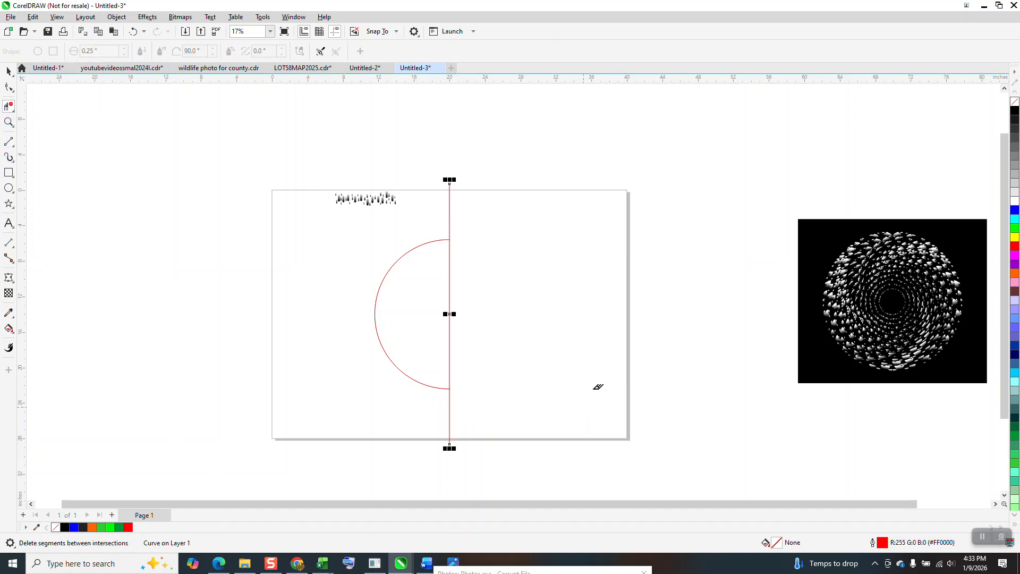
{"action": "left_click", "coordinate": [8, 70]}
{"action": "key", "text": "Delete"}
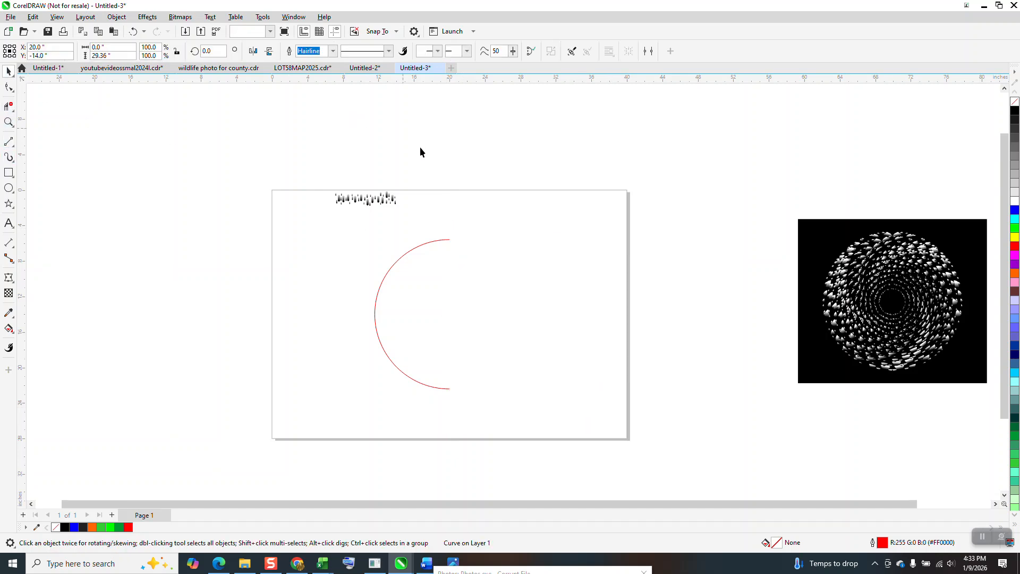
Step: Apply the custom capsule Artistic Media brush to the red half-circle with a stroke width of 0.67 inches
{"action": "left_click", "coordinate": [393, 203]}
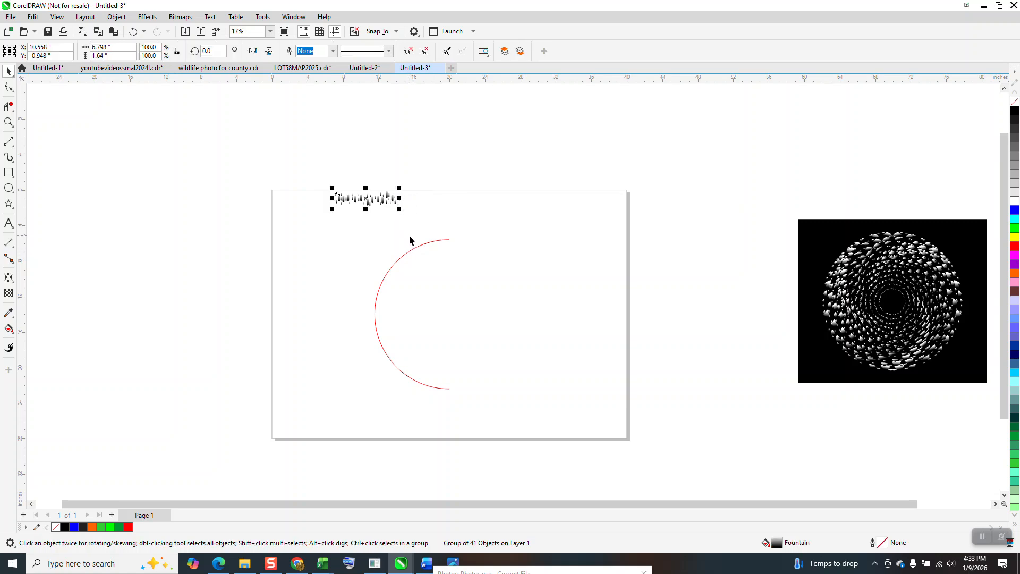
{"action": "left_click", "coordinate": [15, 163]}
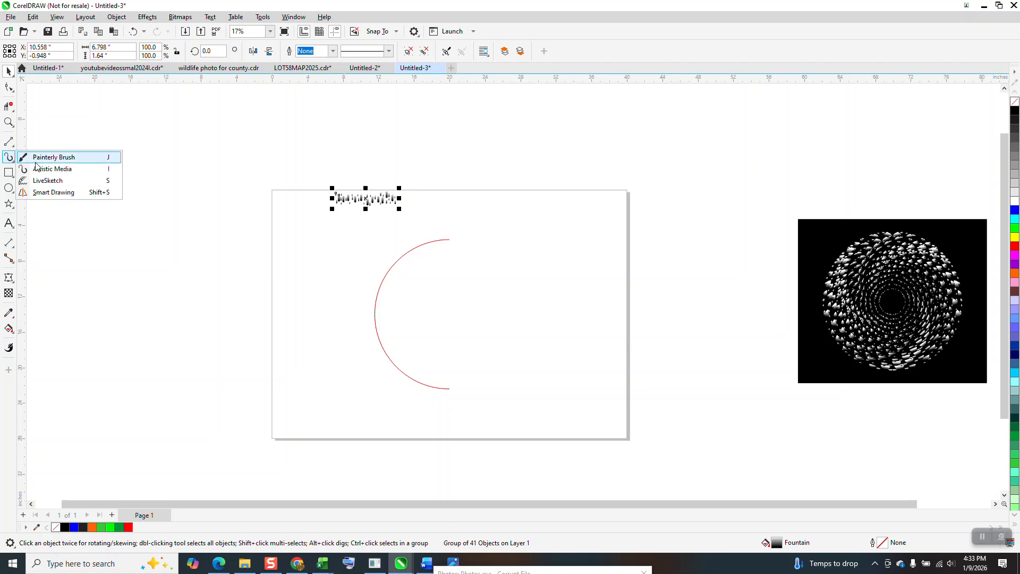
{"action": "left_click", "coordinate": [50, 169]}
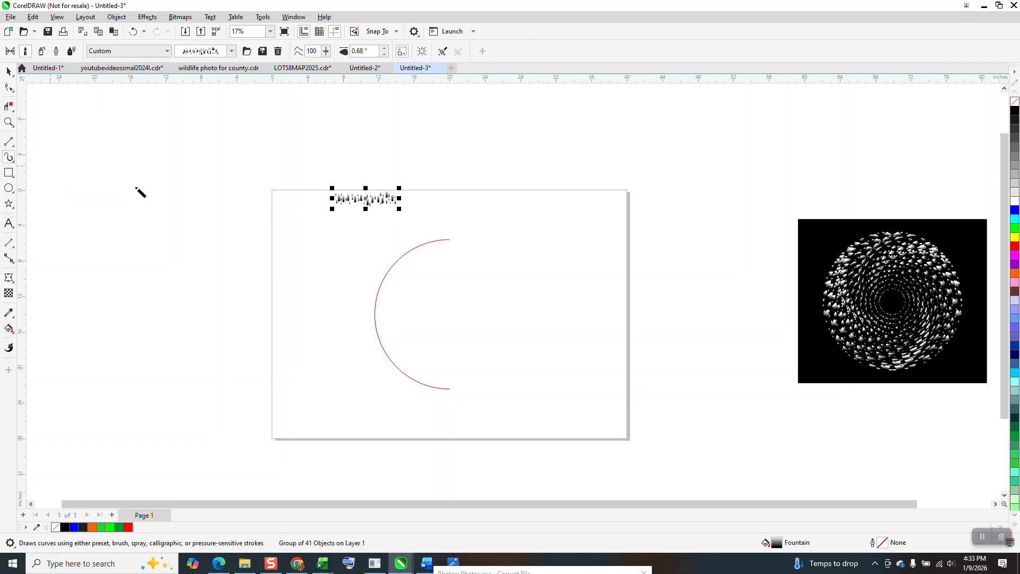
{"action": "left_click_drag", "start_coordinate": [435, 242], "coordinate": [437, 244]}
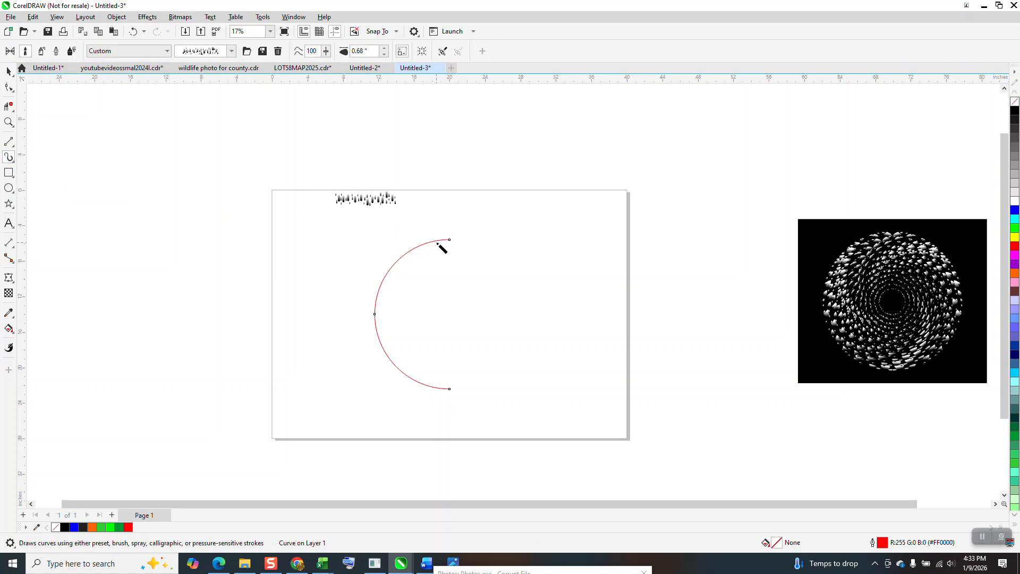
{"action": "left_click", "coordinate": [384, 53]}
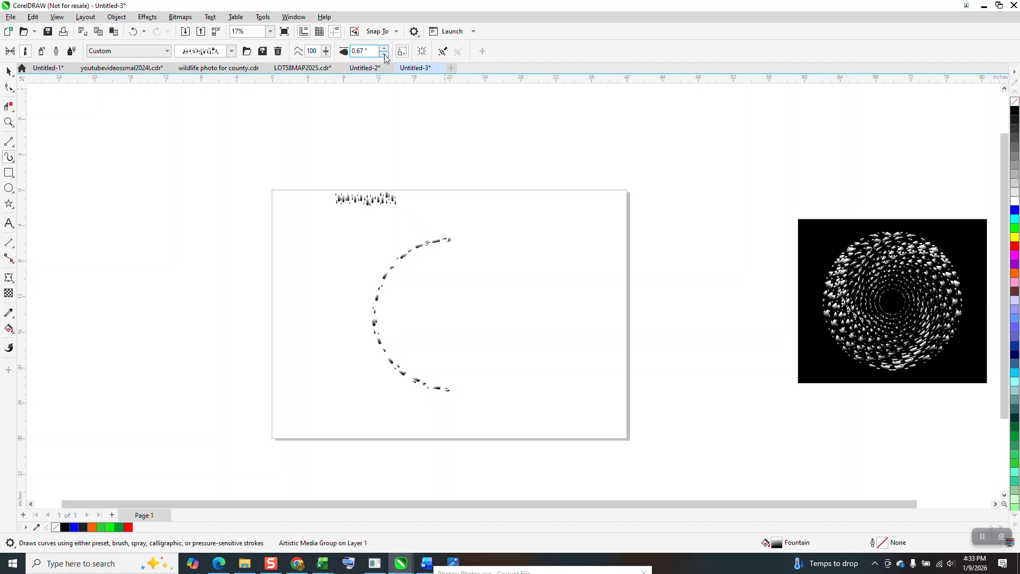
Step: Set the Artistic Media stroke width on the brushed half-circle to 0.61 inches
{"action": "left_click", "coordinate": [9, 122]}
{"action": "left_click", "coordinate": [450, 271]}
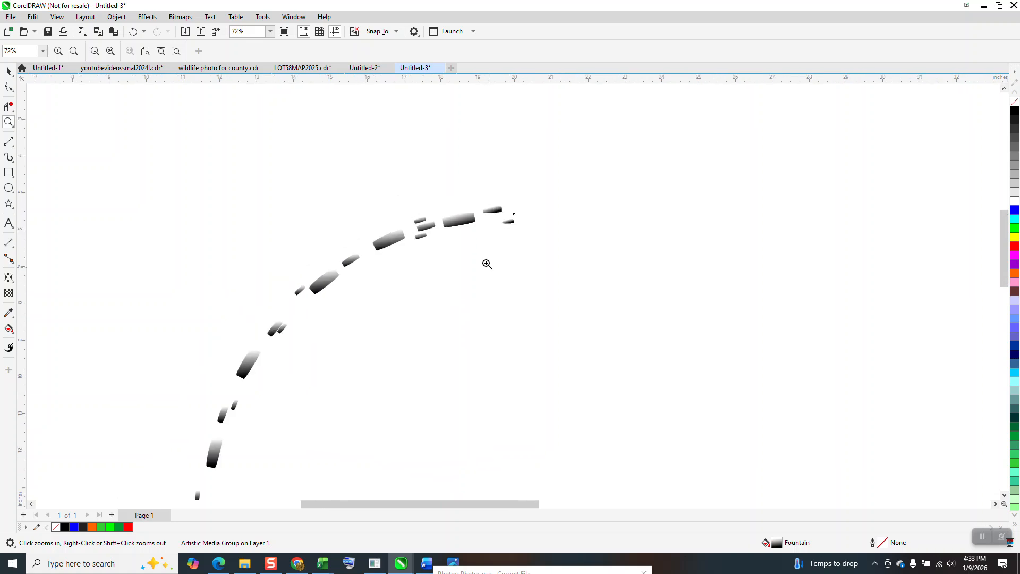
{"action": "left_click_drag", "start_coordinate": [460, 286], "coordinate": [460, 285]}
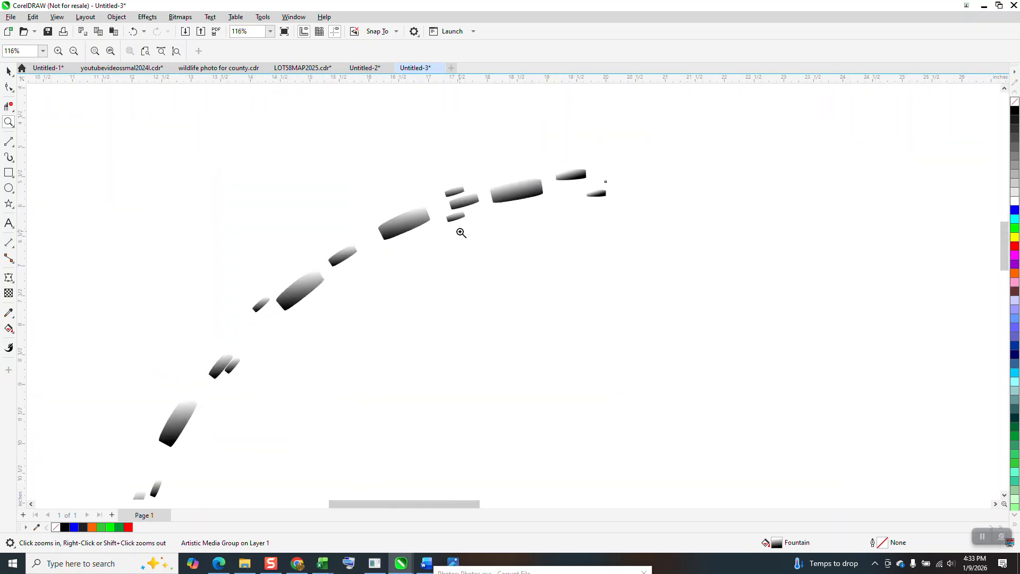
{"action": "key", "text": "space"}
{"action": "scroll", "coordinate": [345, 213], "scroll_direction": "down", "scroll_amount": 1}
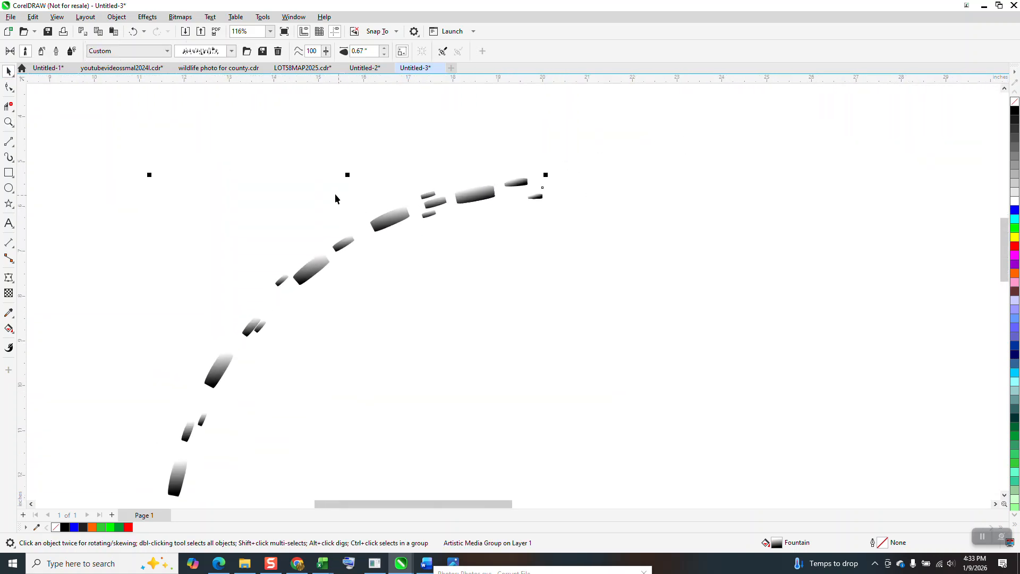
{"action": "left_click", "coordinate": [385, 54]}
{"action": "left_click", "coordinate": [386, 54]}
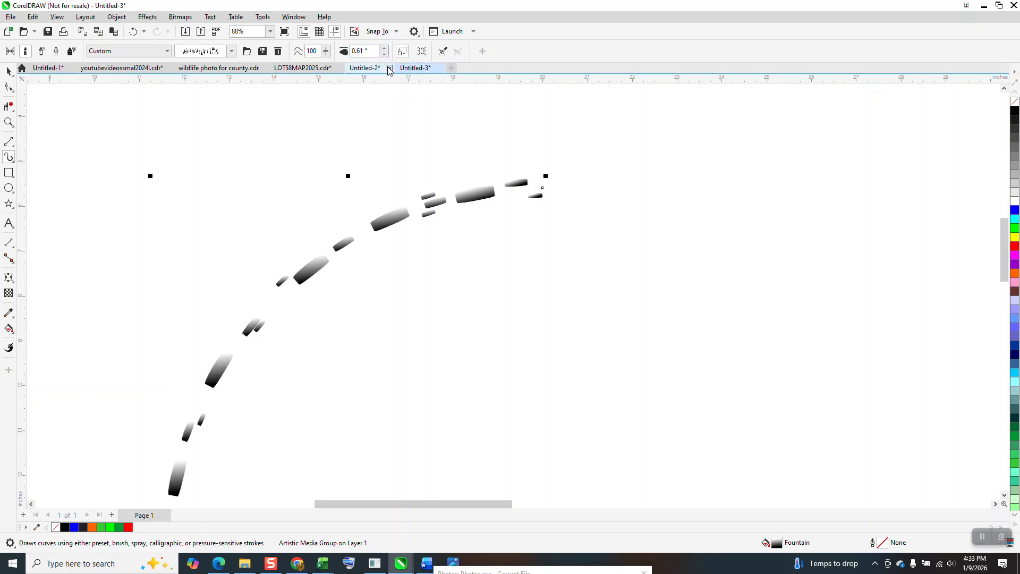
{"action": "scroll", "coordinate": [407, 124], "scroll_direction": "down", "scroll_amount": 2}
{"action": "scroll", "coordinate": [327, 173], "scroll_direction": "down", "scroll_amount": 2}
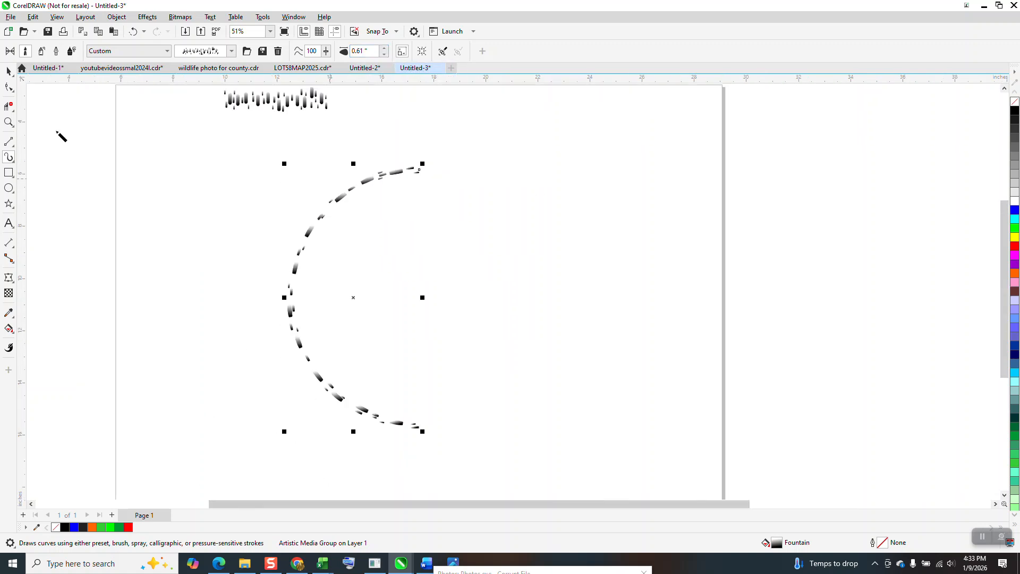
Step: Mirror a copy of the brushed half-circle to its right to complete the ring and group both halves
{"action": "left_click_drag", "start_coordinate": [238, 147], "coordinate": [238, 167]}
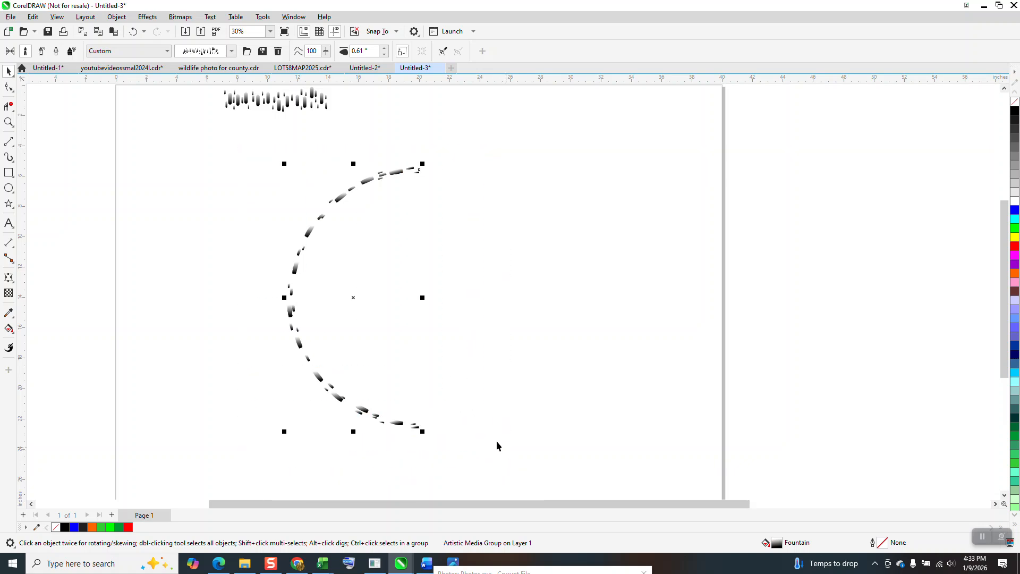
{"action": "left_click_drag", "start_coordinate": [284, 297], "coordinate": [439, 301]}
{"action": "scroll", "coordinate": [320, 315], "scroll_direction": "down", "scroll_amount": 1}
{"action": "left_click", "coordinate": [268, 228]}
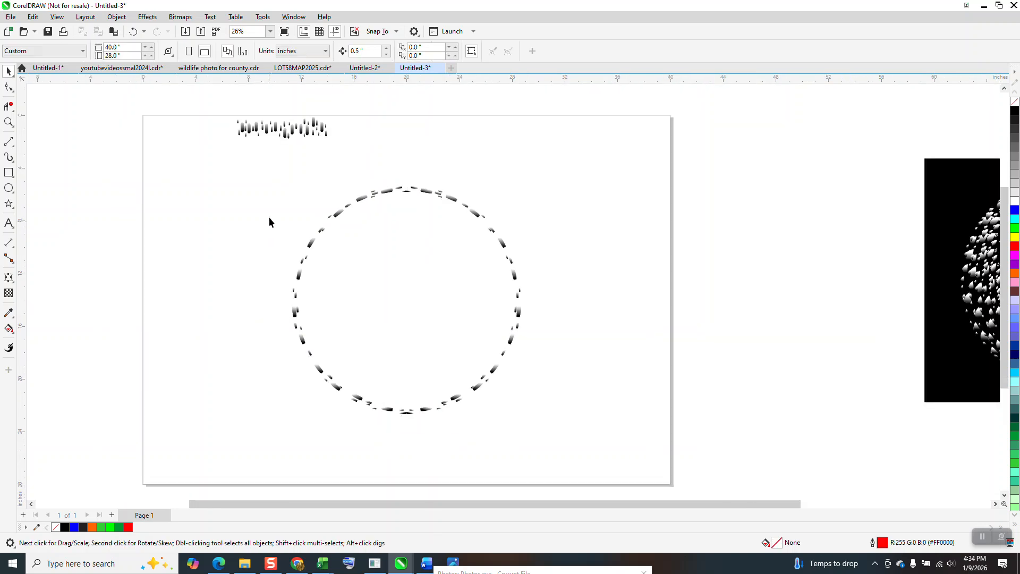
{"action": "left_click_drag", "start_coordinate": [597, 406], "coordinate": [636, 430]}
{"action": "key", "text": "ctrl+g"}
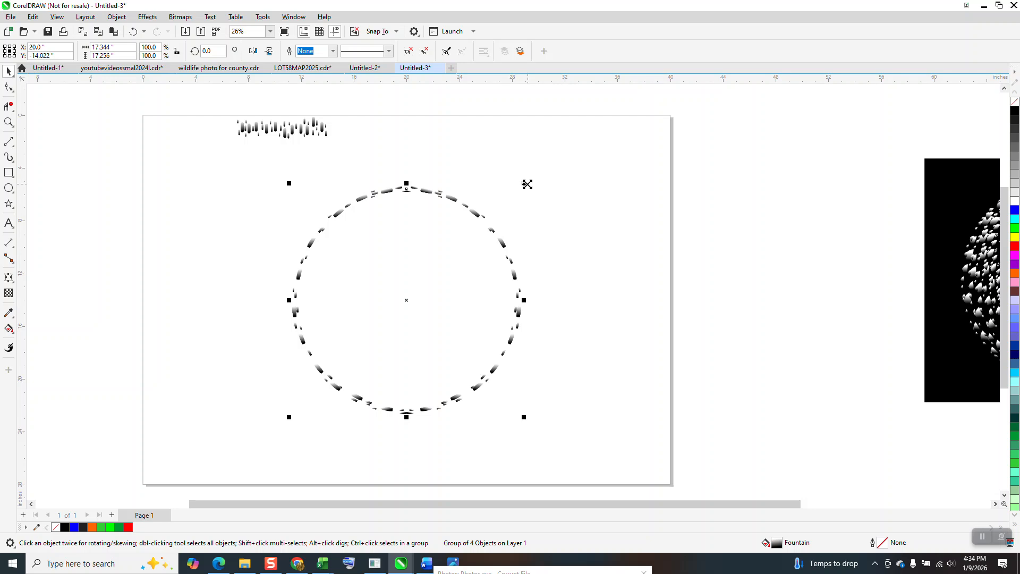
Step: Create a concentric copy of the ring scaled to about 93.7% and rotate it 10 degrees
{"action": "left_click_drag", "start_coordinate": [525, 182], "coordinate": [521, 191]}
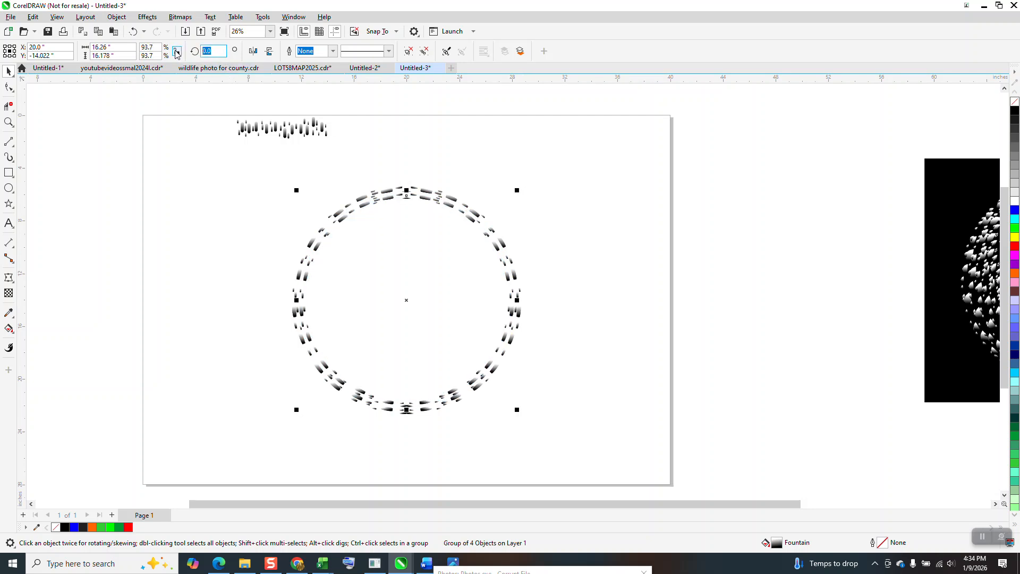
{"action": "type", "text": "10"}
{"action": "key", "text": "Return"}
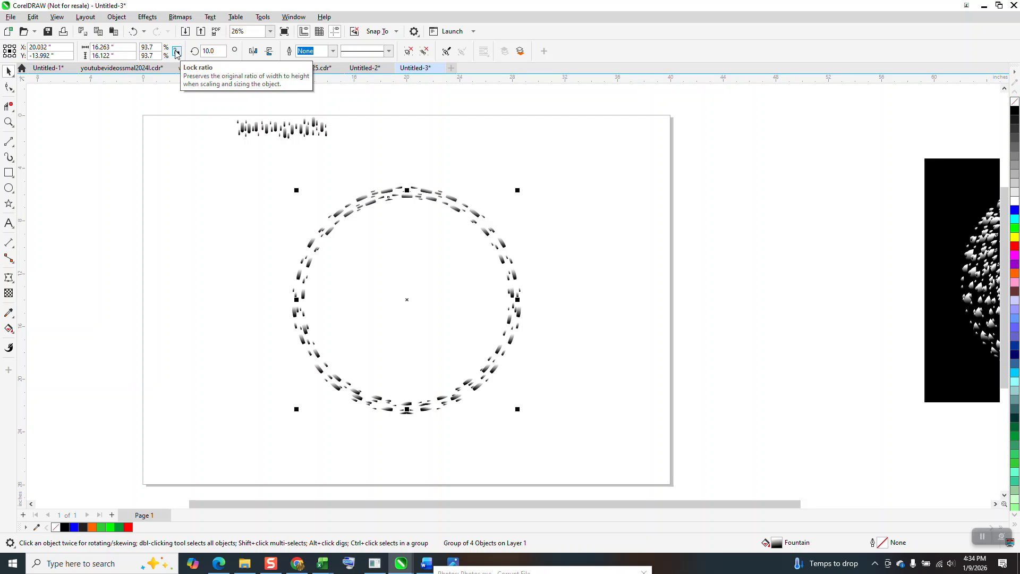
Step: Repeat the scaled and rotated duplication inward in 10-degree steps, ending with the ring rotated 90 degrees
{"action": "key", "text": "ctrl+d"}
{"action": "key", "text": "ctrl+d"}
{"action": "key", "text": "ctrl+d"}
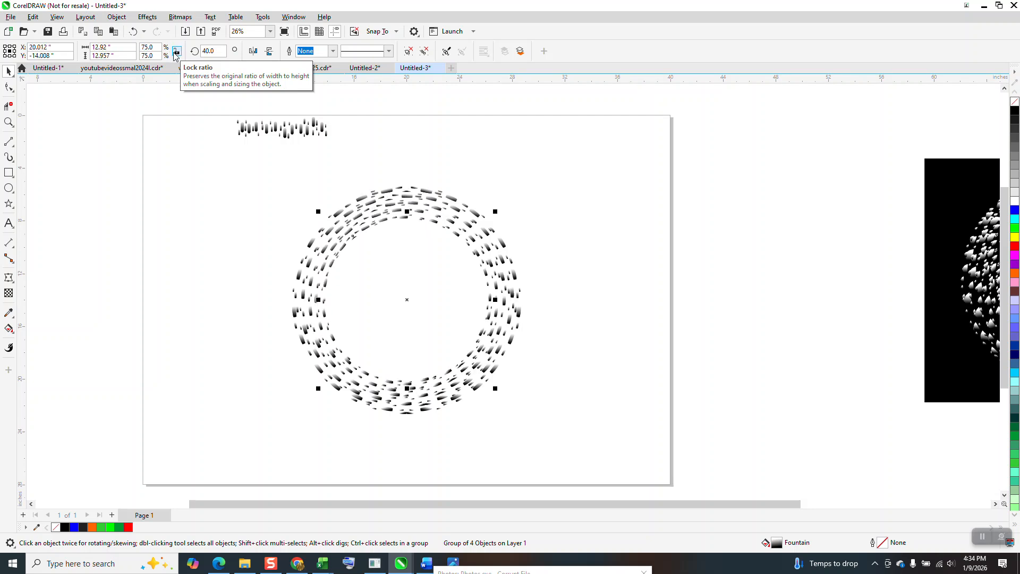
{"action": "key", "text": "ctrl+d"}
{"action": "key", "text": "ctrl+d"}
{"action": "key", "text": "ctrl+d"}
{"action": "key", "text": "ctrl+d"}
{"action": "key", "text": "ctrl+d"}
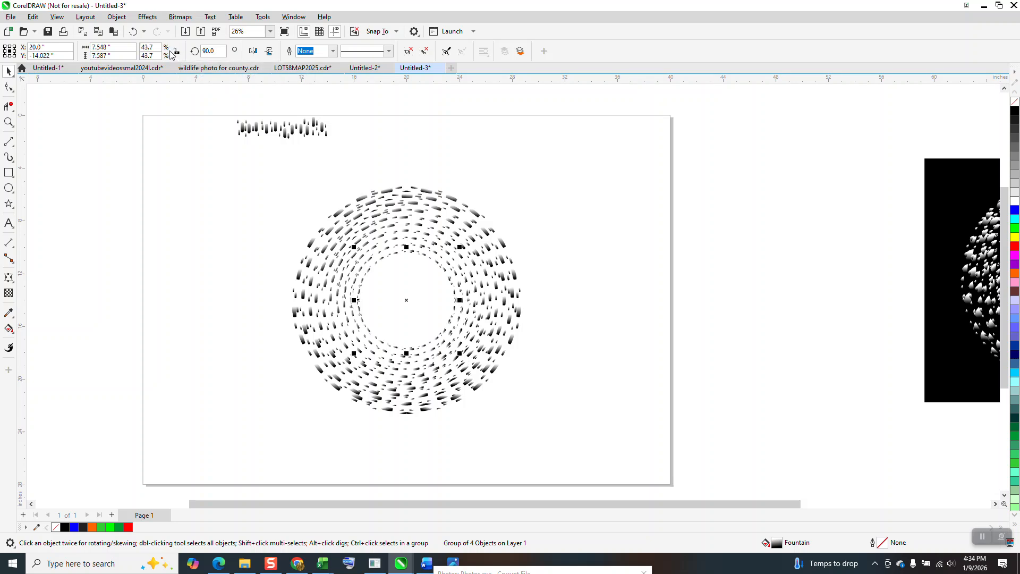
{"action": "key", "text": "ctrl+d"}
{"action": "key", "text": "Escape"}
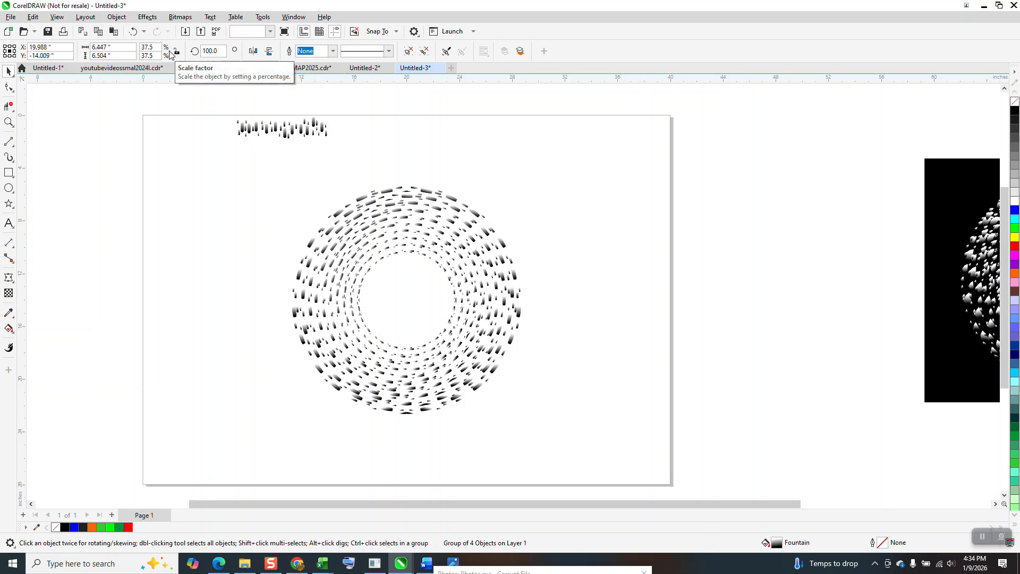
Step: Group the rings, add a centred copy scaled to about 38.9% inside them, and group both sets
{"action": "left_click_drag", "start_coordinate": [579, 406], "coordinate": [592, 395]}
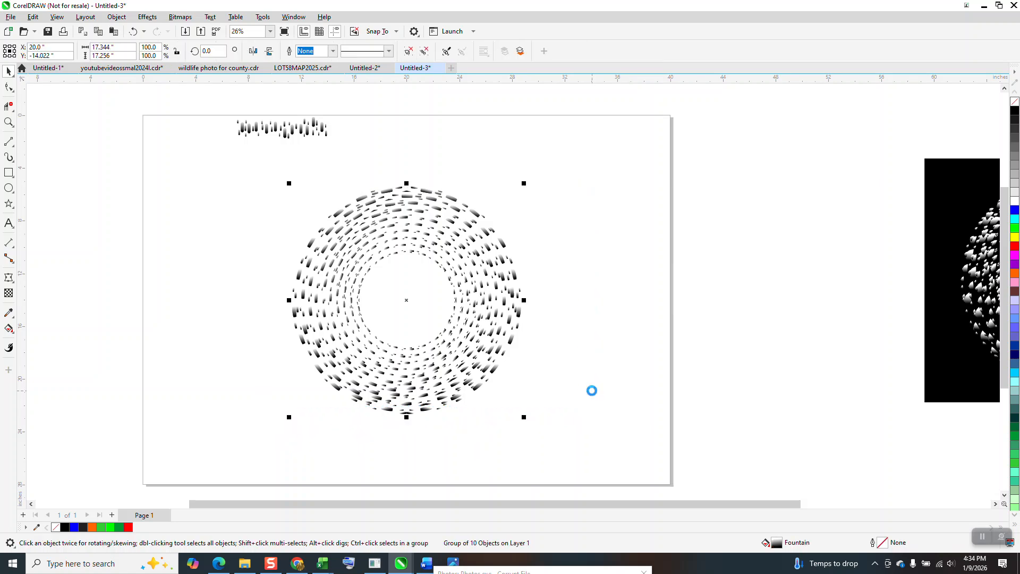
{"action": "left_click_drag", "start_coordinate": [524, 183], "coordinate": [461, 256]}
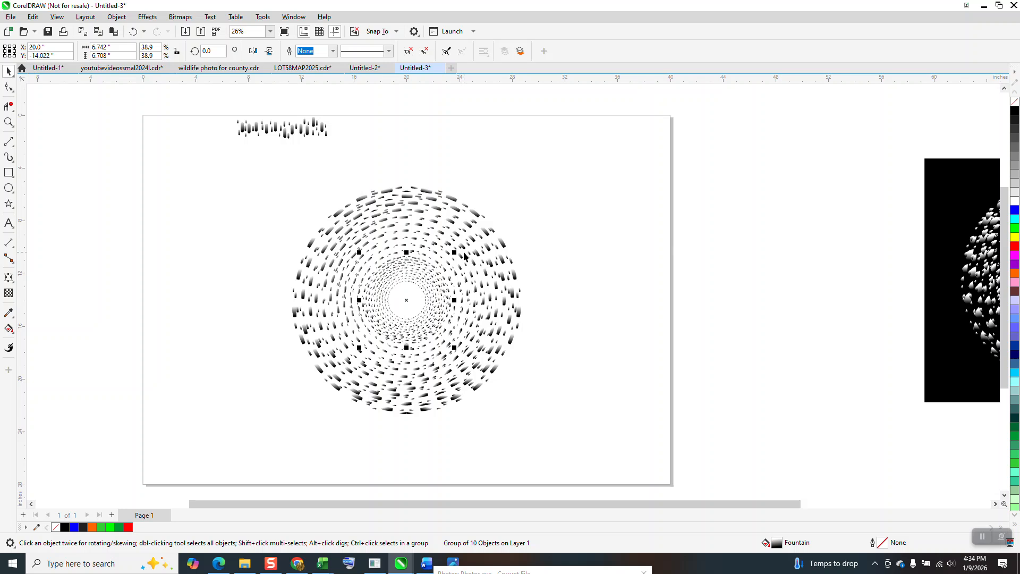
{"action": "left_click", "coordinate": [250, 277]}
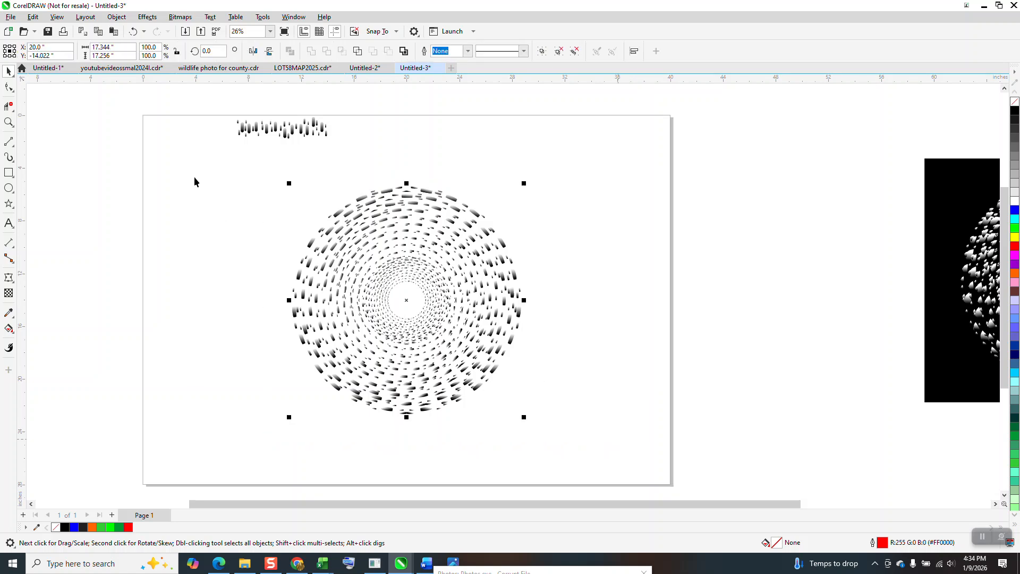
{"action": "key", "text": "ctrl+g"}
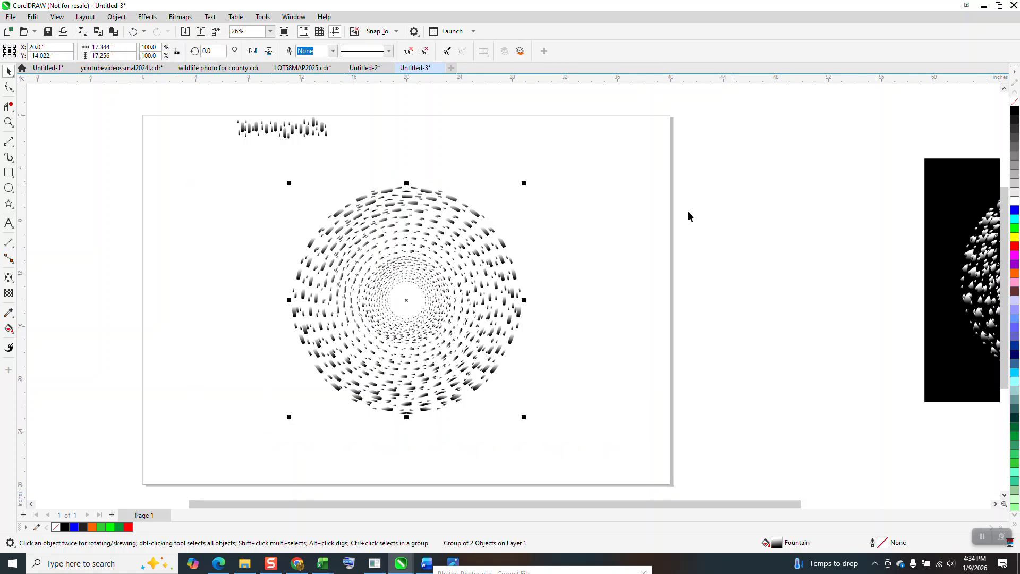
Step: Draw a black-filled rectangle about 23.58 by 20.51 inches around the circular artwork and send it to the back of the page
{"action": "left_click", "coordinate": [9, 173]}
{"action": "mouse_move", "coordinate": [268, 167]}
{"action": "left_mouse_down"}
{"action": "mouse_move", "coordinate": [510, 391]}
{"action": "mouse_move", "coordinate": [579, 437]}
{"action": "left_mouse_up"}
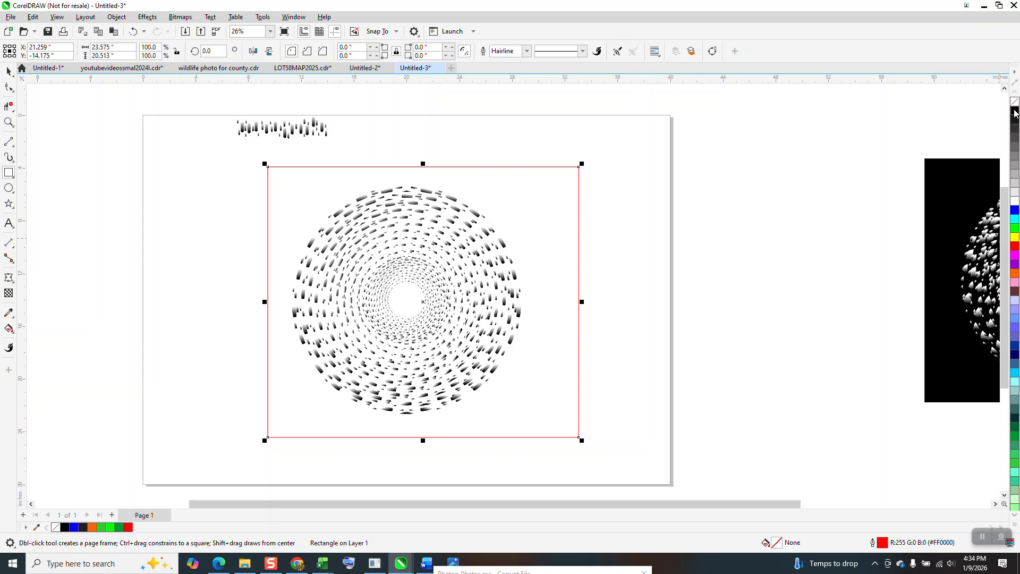
{"action": "left_click", "coordinate": [1014, 114]}
{"action": "left_click", "coordinate": [116, 17]}
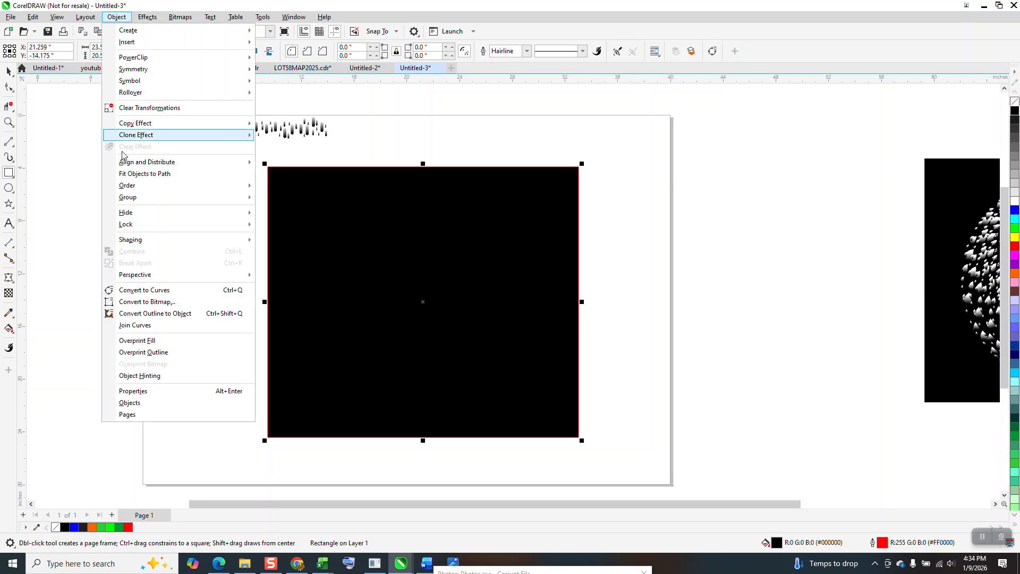
{"action": "mouse_move", "coordinate": [195, 187]}
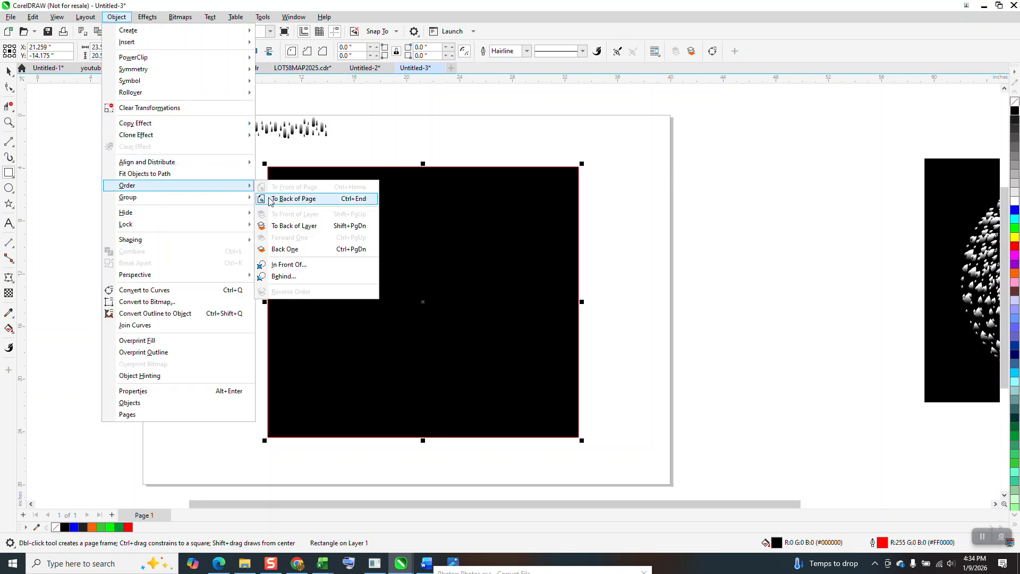
{"action": "left_click", "coordinate": [294, 198]}
Step: Examine the gradient capsules of the circular artwork up close against the black background
{"action": "left_click", "coordinate": [9, 126]}
{"action": "left_click_drag", "start_coordinate": [344, 200], "coordinate": [498, 312]}
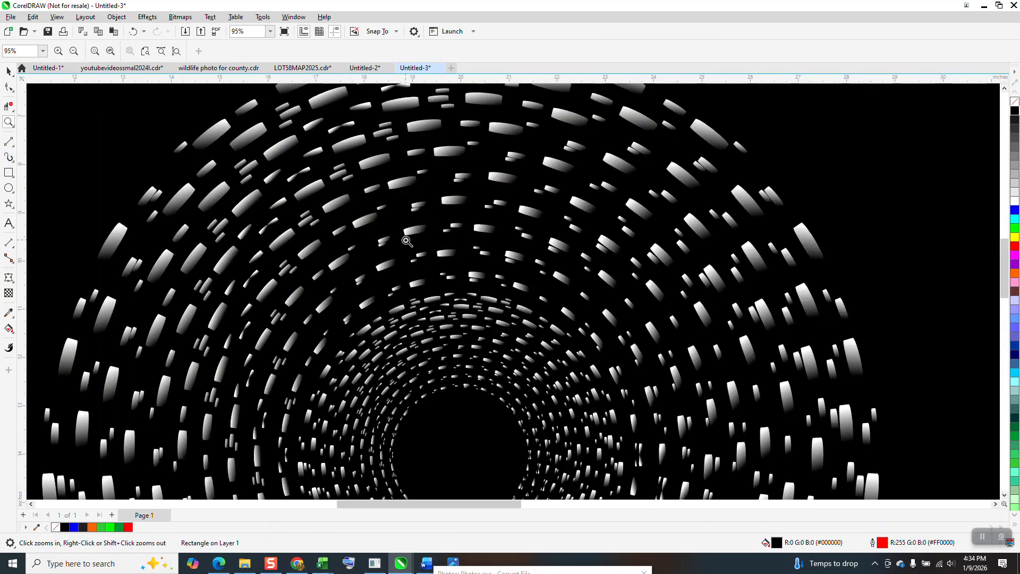
{"action": "left_click_drag", "start_coordinate": [291, 169], "coordinate": [336, 216]}
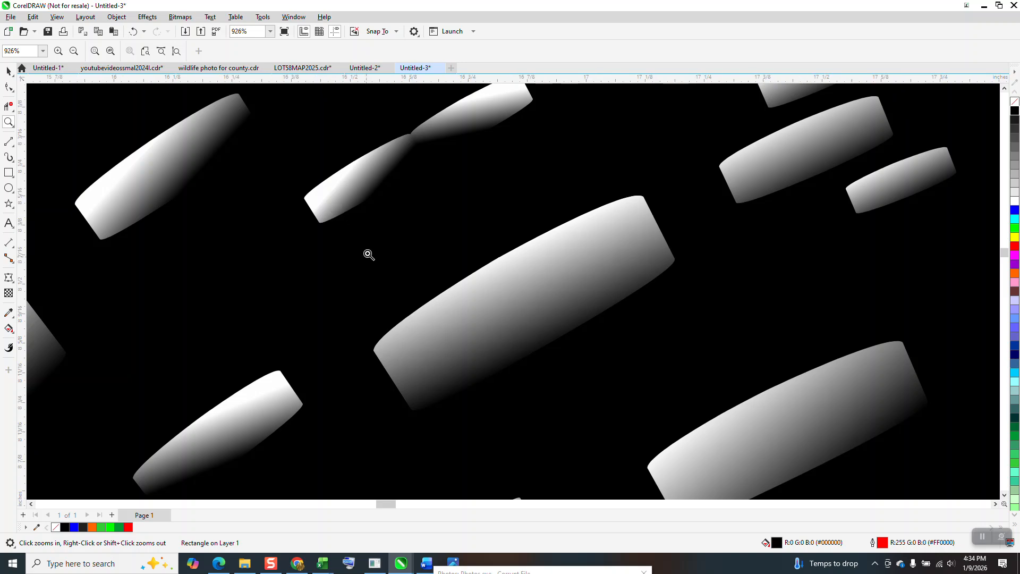
{"action": "scroll", "coordinate": [426, 246], "scroll_direction": "down", "scroll_amount": 4}
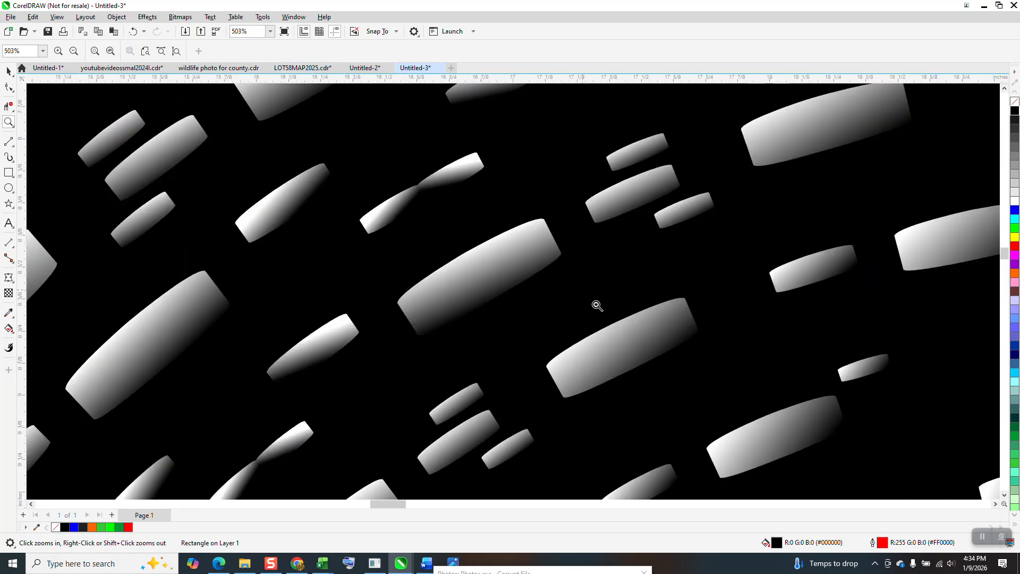
{"action": "scroll", "coordinate": [566, 300], "scroll_direction": "down", "scroll_amount": 12}
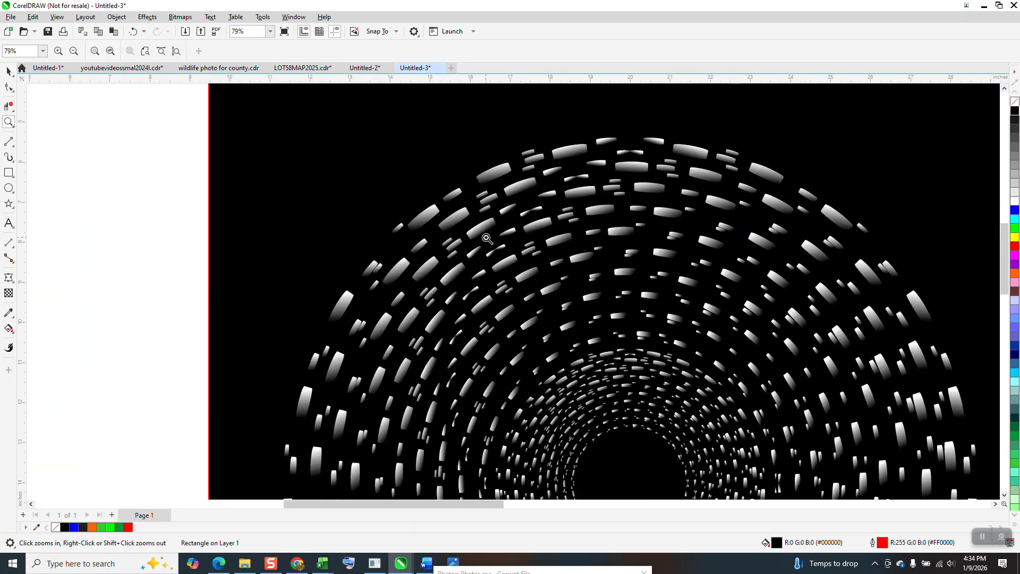
{"action": "scroll", "coordinate": [487, 239], "scroll_direction": "down", "scroll_amount": 2}
Step: Try overlaying a duplicate of the grouped circular artwork rotated 5 degrees
{"action": "left_click", "coordinate": [9, 71]}
{"action": "left_click", "coordinate": [519, 195]}
{"action": "scroll", "coordinate": [519, 192], "scroll_direction": "down", "scroll_amount": 2}
{"action": "left_click", "coordinate": [597, 190]}
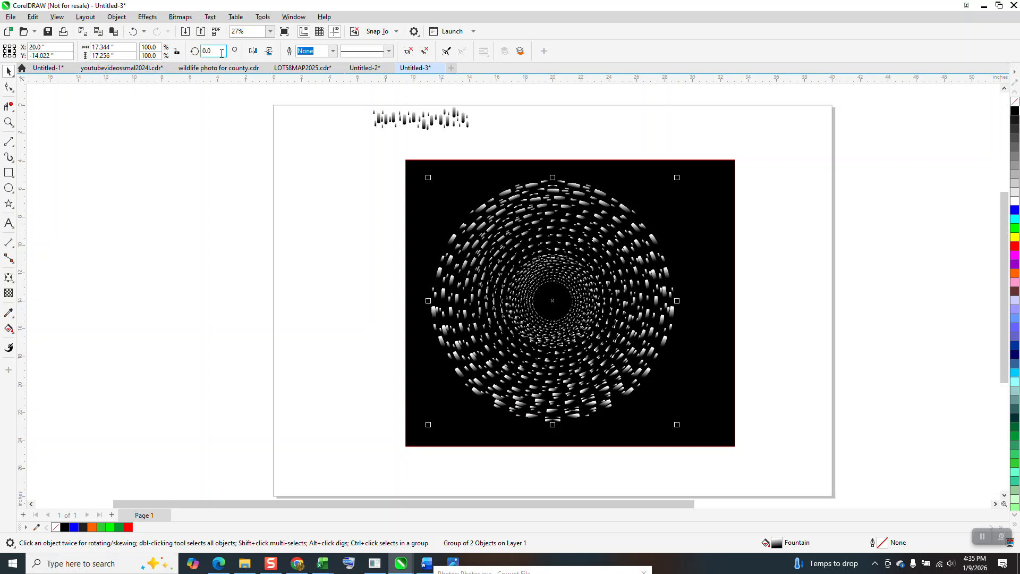
{"action": "type", "text": "5"}
{"action": "key", "text": "Return"}
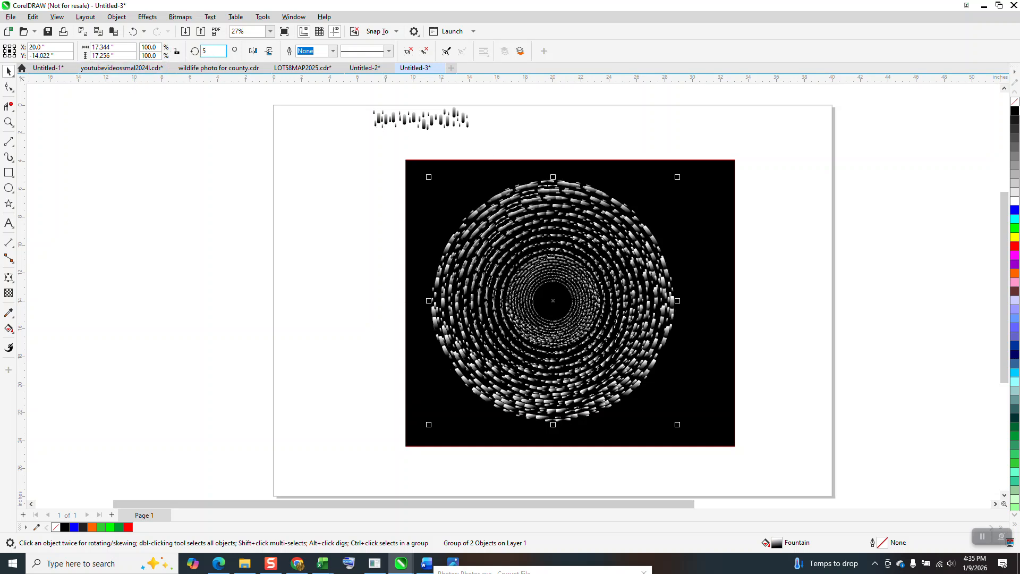
Step: Inspect the overlapping capsules of the rotated duplicate up close and undo that duplicate
{"action": "left_click", "coordinate": [9, 122]}
{"action": "left_click_drag", "start_coordinate": [457, 164], "coordinate": [634, 249]}
{"action": "scroll", "coordinate": [626, 244], "scroll_direction": "down", "scroll_amount": 4}
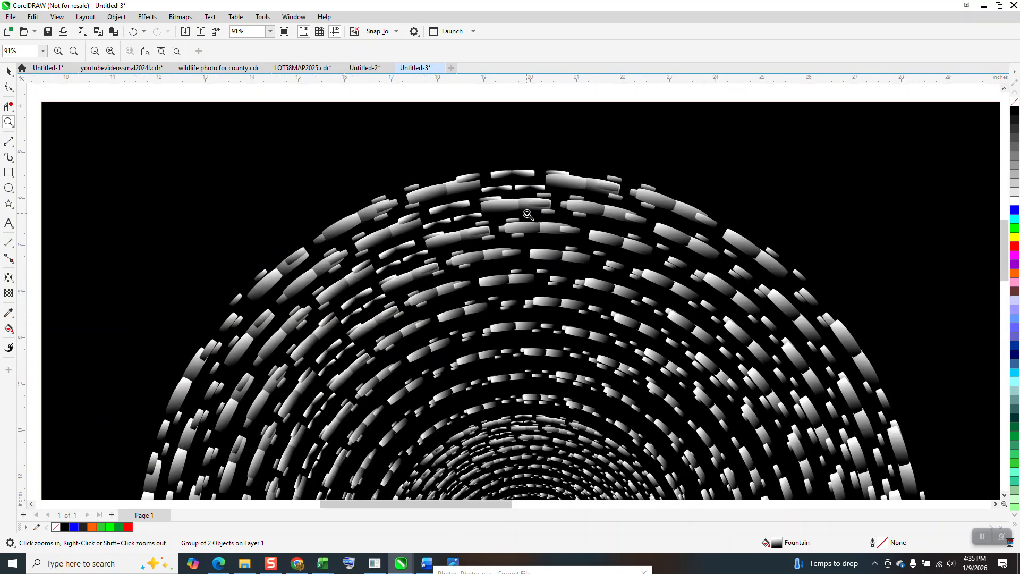
{"action": "left_click_drag", "start_coordinate": [502, 292], "coordinate": [570, 376]}
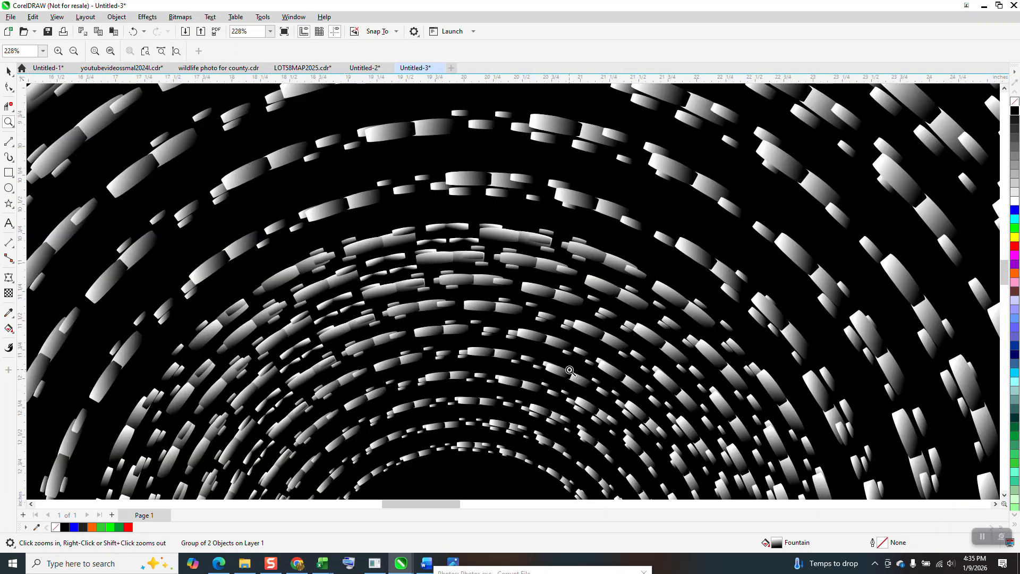
{"action": "scroll", "coordinate": [560, 352], "scroll_direction": "down", "scroll_amount": 4}
{"action": "scroll", "coordinate": [465, 257], "scroll_direction": "down", "scroll_amount": 6}
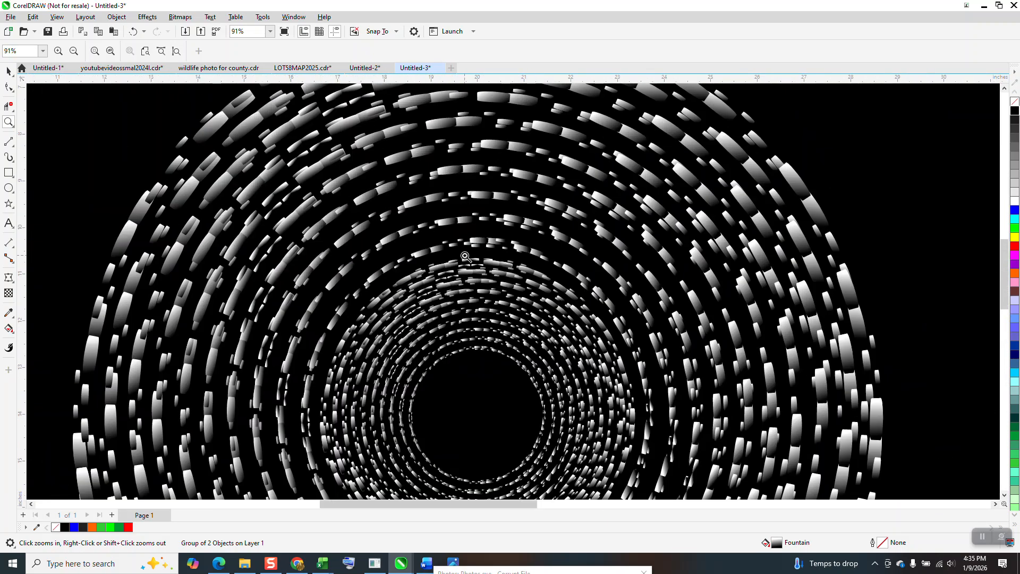
{"action": "left_click", "coordinate": [133, 32]}
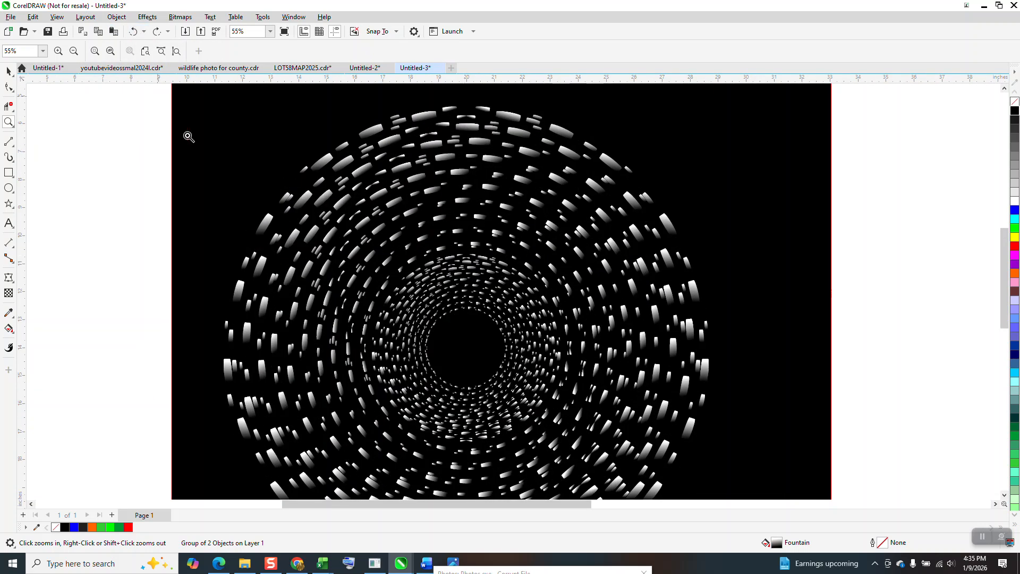
Step: Rotate the original group of gradient capsules 90 degrees and move it up above the page's upper edge
{"action": "scroll", "coordinate": [327, 183], "scroll_direction": "down", "scroll_amount": 3}
{"action": "left_click_drag", "start_coordinate": [271, 138], "coordinate": [392, 189]}
{"action": "scroll", "coordinate": [347, 285], "scroll_direction": "down", "scroll_amount": 7}
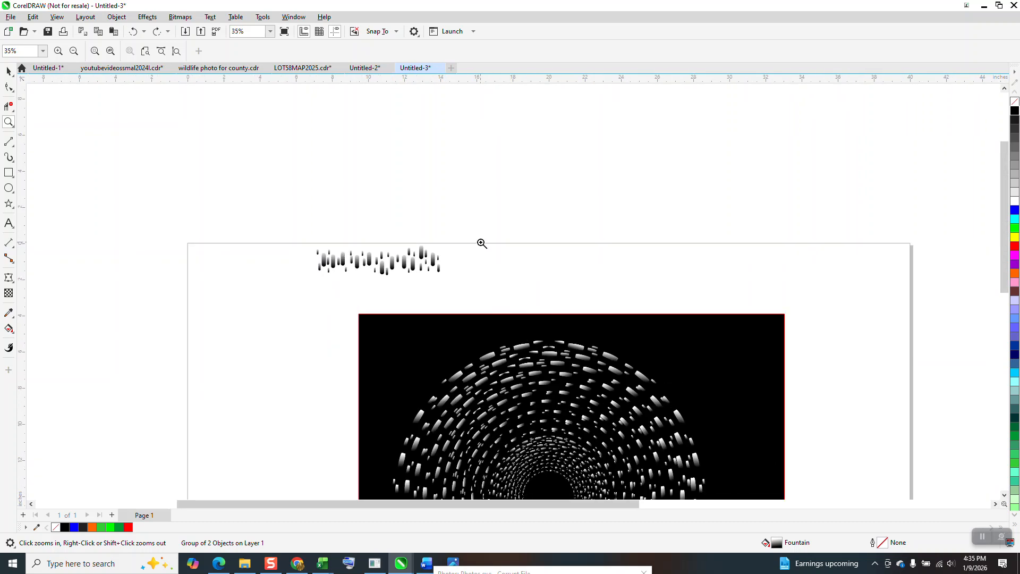
{"action": "left_click", "coordinate": [9, 71]}
{"action": "left_click", "coordinate": [404, 264]}
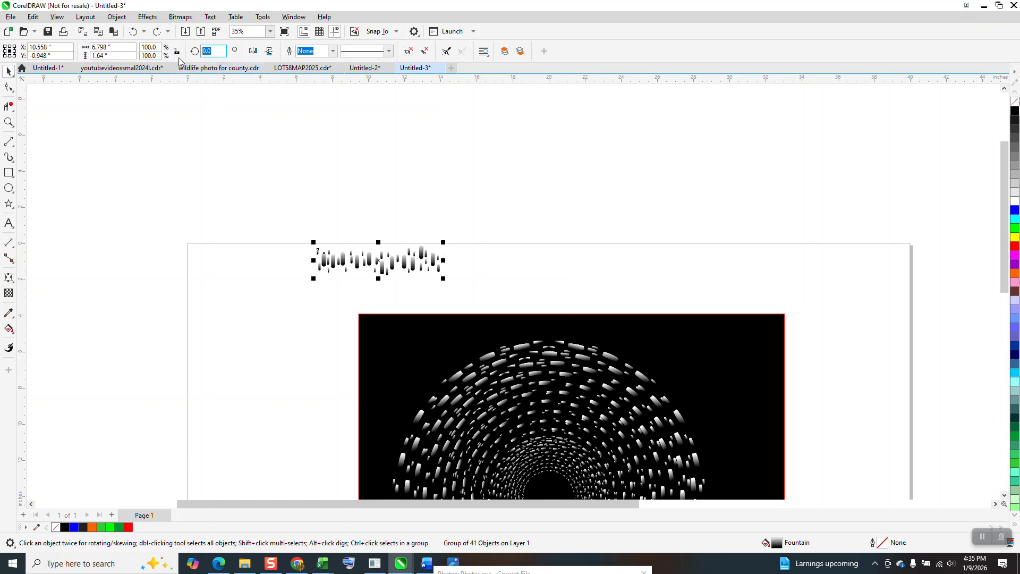
{"action": "type", "text": "90"}
{"action": "key", "text": "Return"}
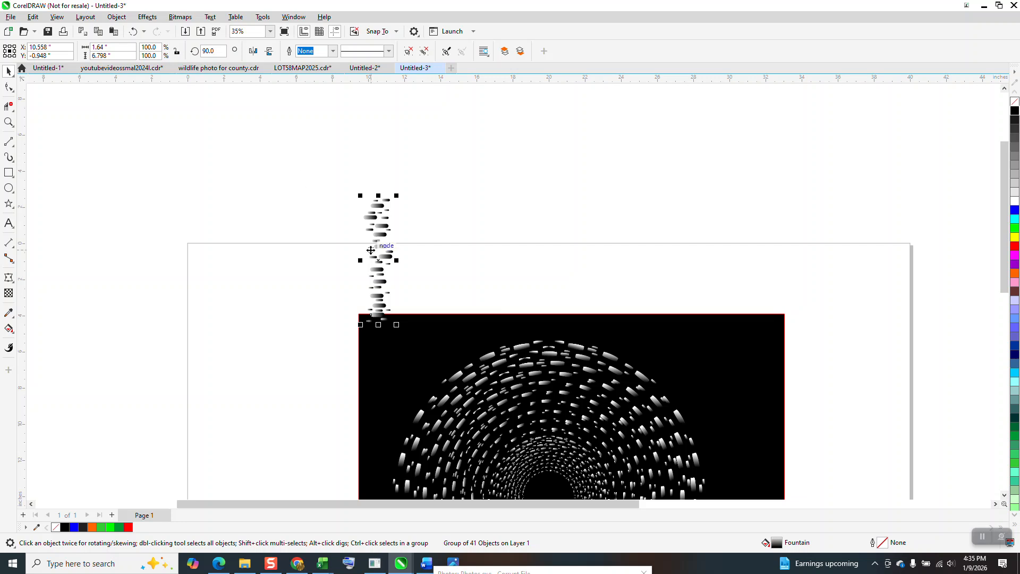
{"action": "left_click_drag", "start_coordinate": [381, 259], "coordinate": [310, 198]}
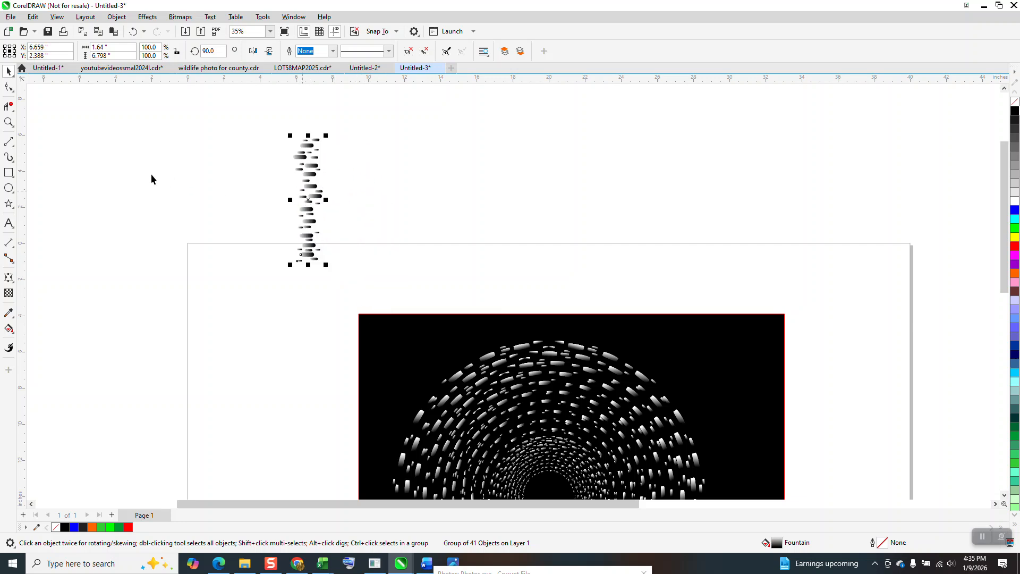
Step: Save the rotated capsule group as an Artistic Media brush named 123dr in the Artistic Media folder
{"action": "left_click", "coordinate": [15, 163]}
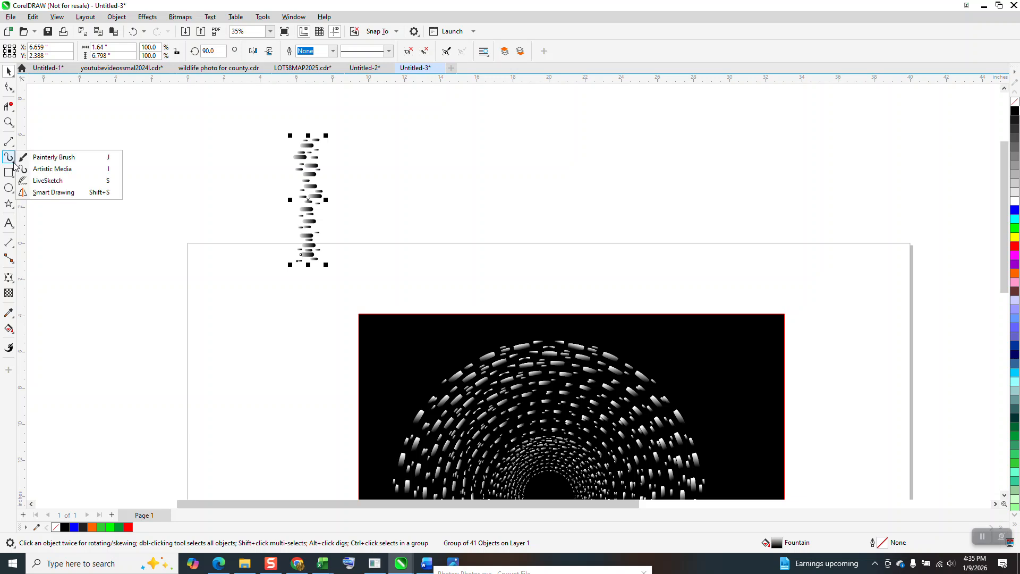
{"action": "left_click", "coordinate": [47, 169]}
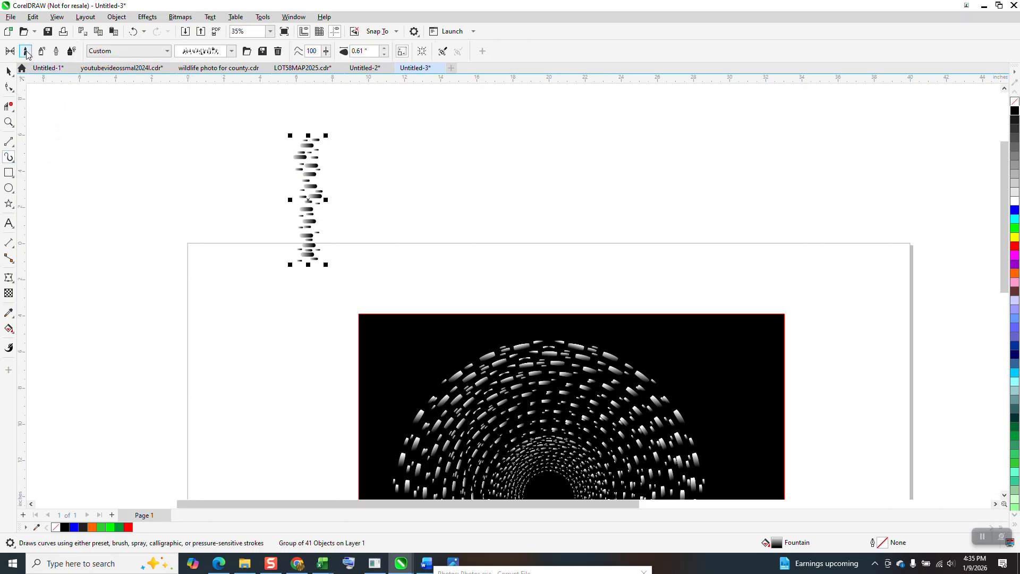
{"action": "left_click", "coordinate": [262, 52]}
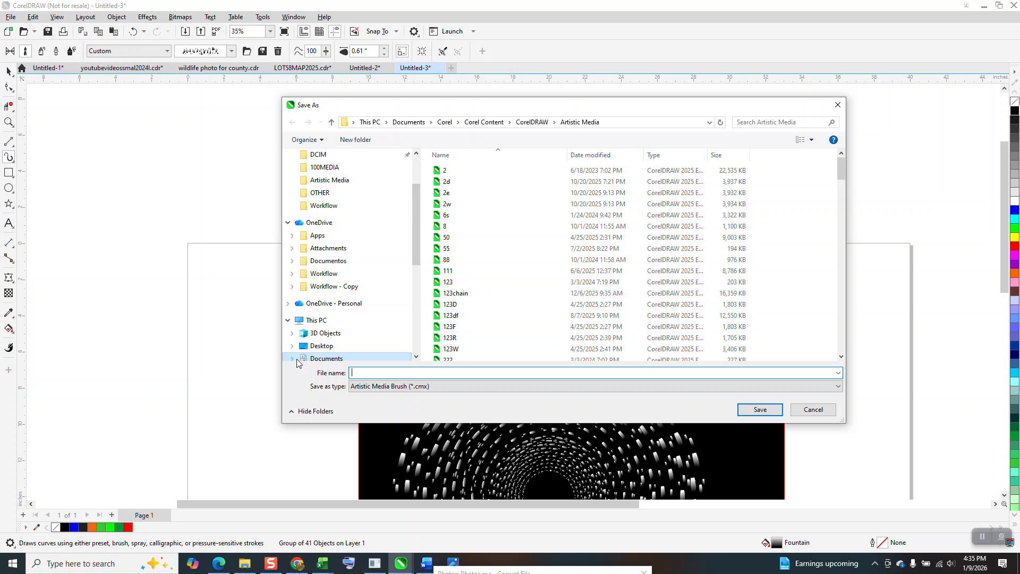
{"action": "type", "text": "123d"}
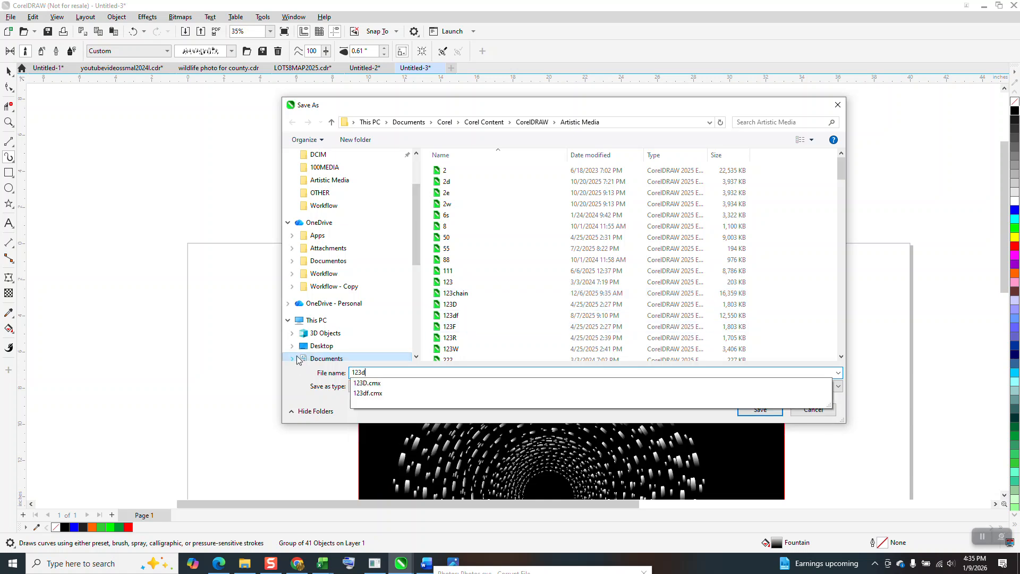
{"action": "type", "text": "r"}
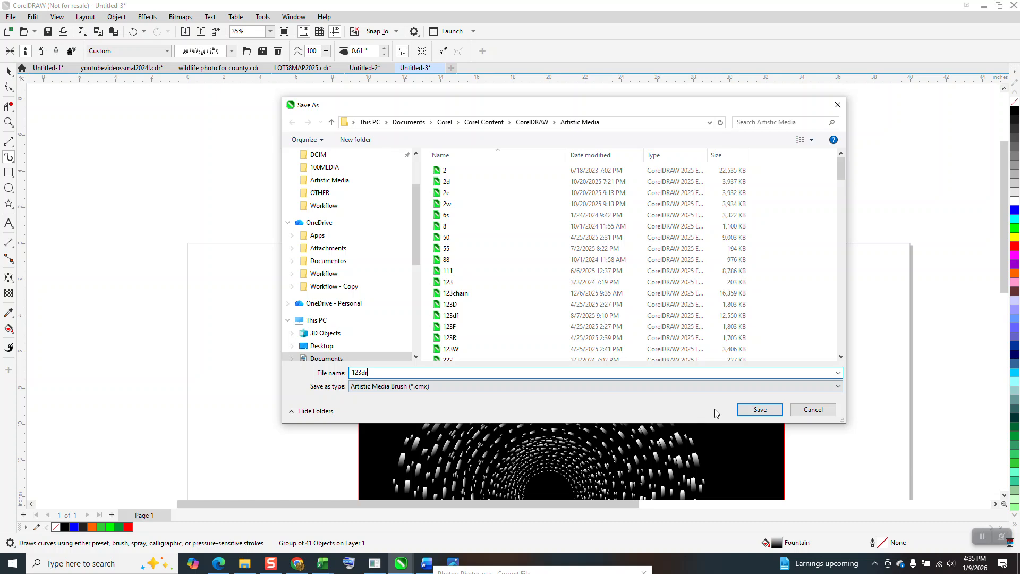
{"action": "left_click", "coordinate": [753, 410]}
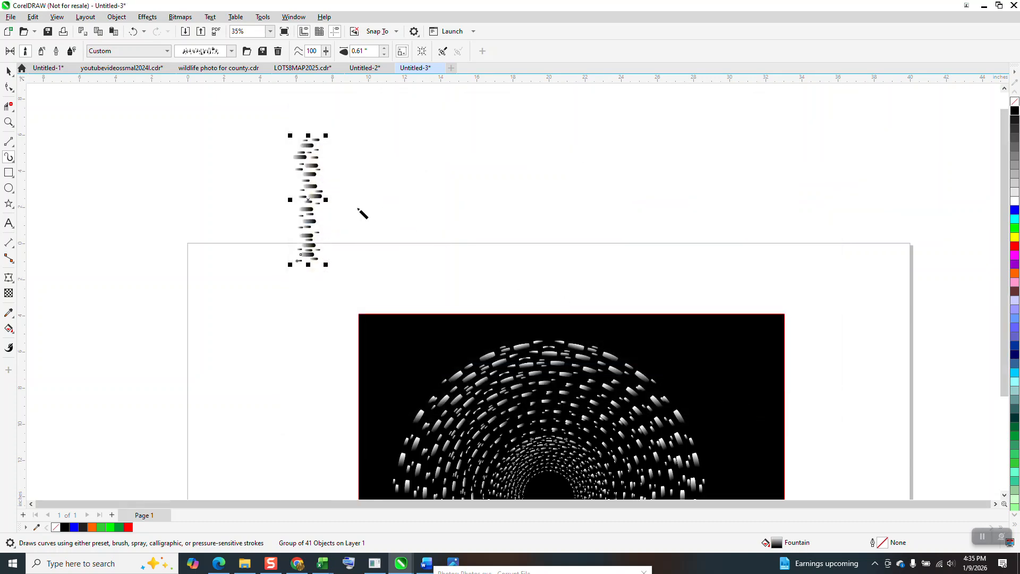
Step: Move the circular artwork and its black rectangle off the page, beside the earlier artwork to the right
{"action": "scroll", "coordinate": [270, 197], "scroll_direction": "down", "scroll_amount": 3}
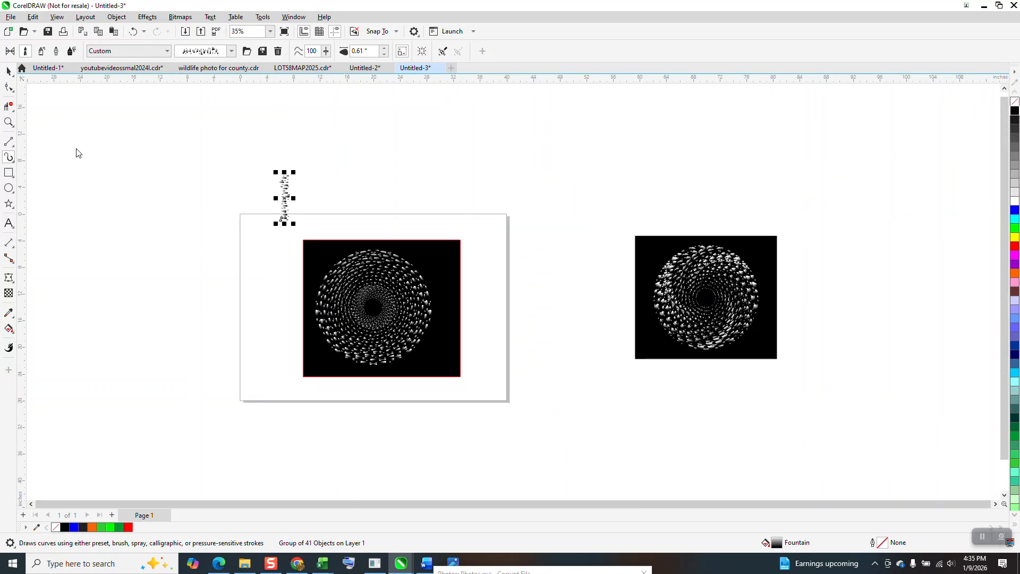
{"action": "left_click", "coordinate": [9, 71]}
{"action": "mouse_move", "coordinate": [298, 234]}
{"action": "left_mouse_down"}
{"action": "mouse_move", "coordinate": [493, 359]}
{"action": "mouse_move", "coordinate": [489, 368]}
{"action": "left_mouse_up"}
{"action": "left_click_drag", "start_coordinate": [383, 290], "coordinate": [572, 204]}
{"action": "left_click_drag", "start_coordinate": [420, 294], "coordinate": [736, 403]}
{"action": "left_click_drag", "start_coordinate": [659, 399], "coordinate": [523, 205]}
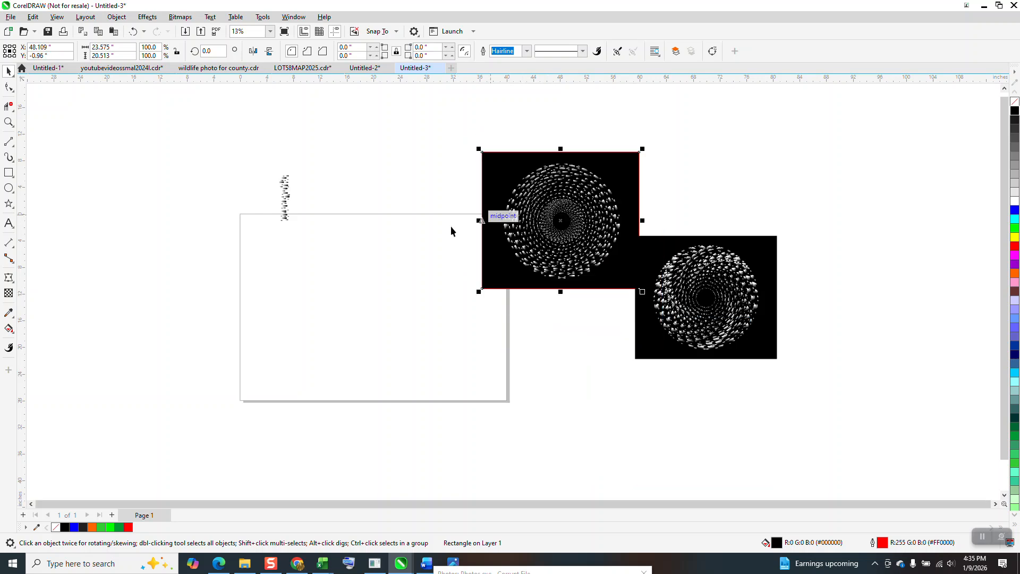
Step: Draw a circle about 16.9 inches in diameter and a vertical line about 28.8 inches long, centring the line on the page
{"action": "left_click", "coordinate": [9, 187]}
{"action": "left_click_drag", "start_coordinate": [432, 248], "coordinate": [312, 368]}
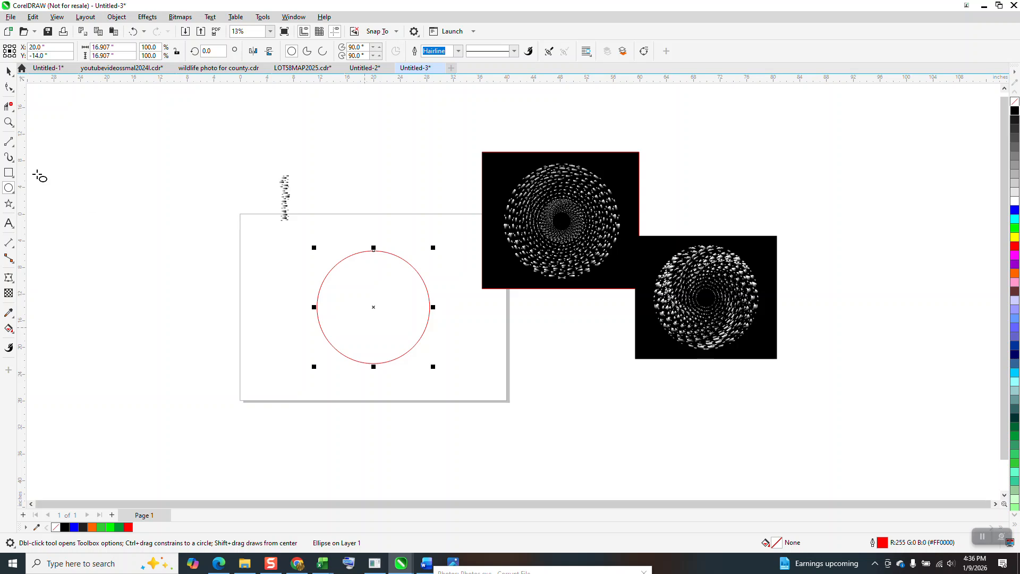
{"action": "left_click", "coordinate": [11, 143]}
{"action": "left_click_drag", "start_coordinate": [185, 196], "coordinate": [186, 393]}
{"action": "key", "text": "p"}
Step: Cut away the right half of the circle at the vertical line and delete the line
{"action": "left_click", "coordinate": [9, 106]}
{"action": "left_click_drag", "start_coordinate": [424, 255], "coordinate": [428, 370]}
{"action": "left_click", "coordinate": [8, 71]}
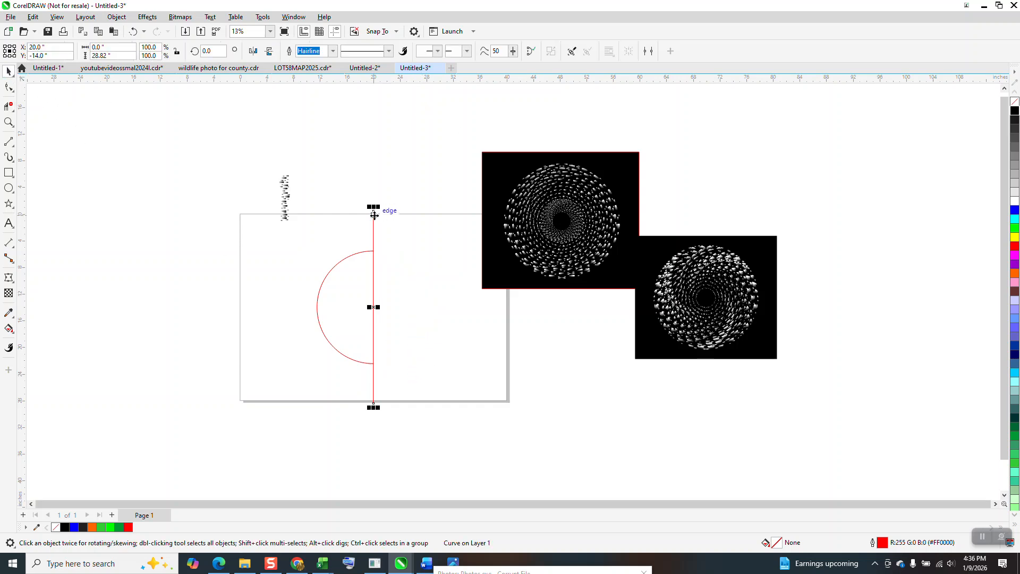
{"action": "key", "text": "Delete"}
Step: Apply the new custom Artistic Media brush to the semicircle with a stroke width of 0.6 inches
{"action": "left_click", "coordinate": [282, 201]}
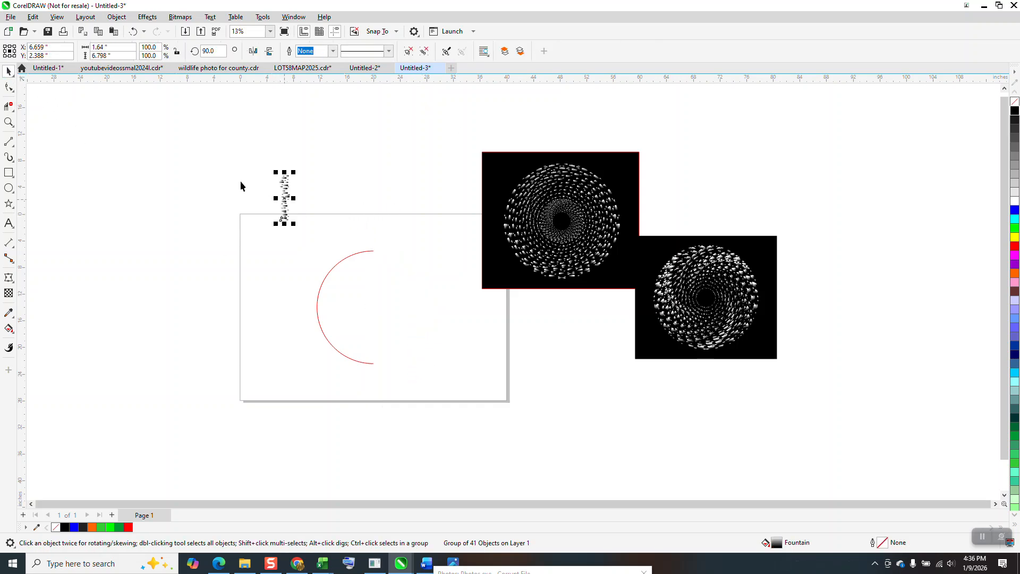
{"action": "left_click", "coordinate": [9, 157]}
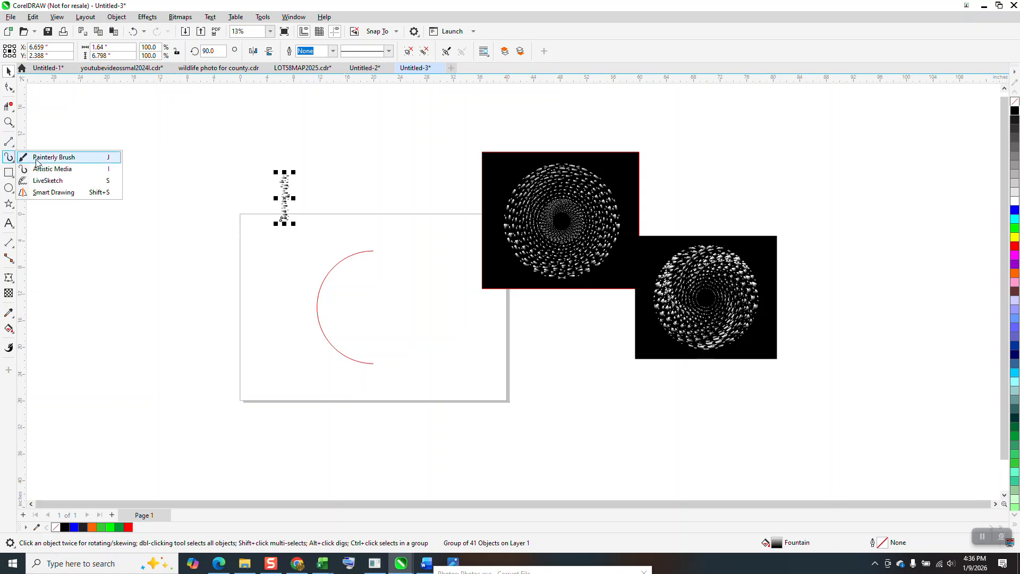
{"action": "left_click", "coordinate": [55, 164]}
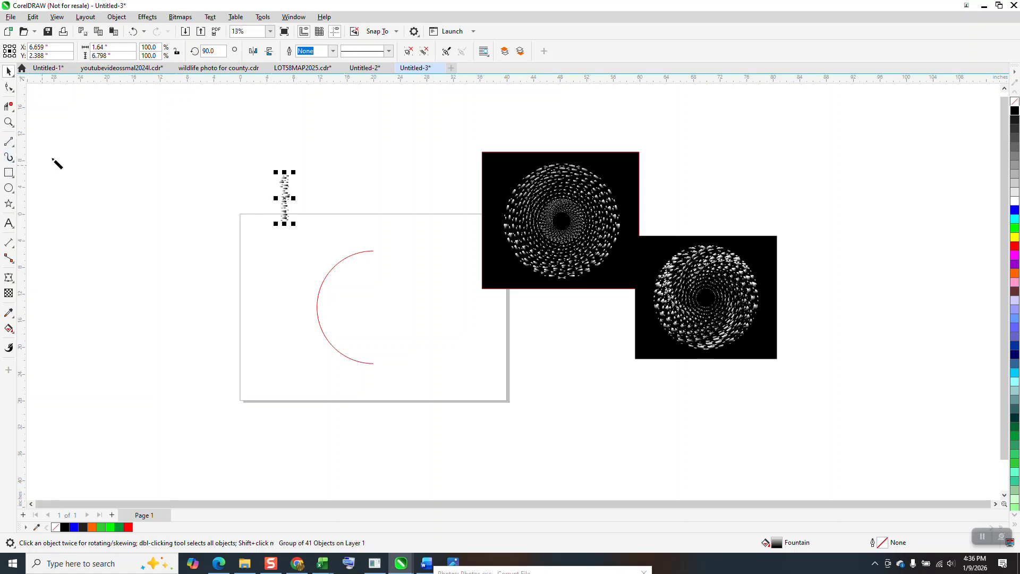
{"action": "left_click", "coordinate": [371, 253]}
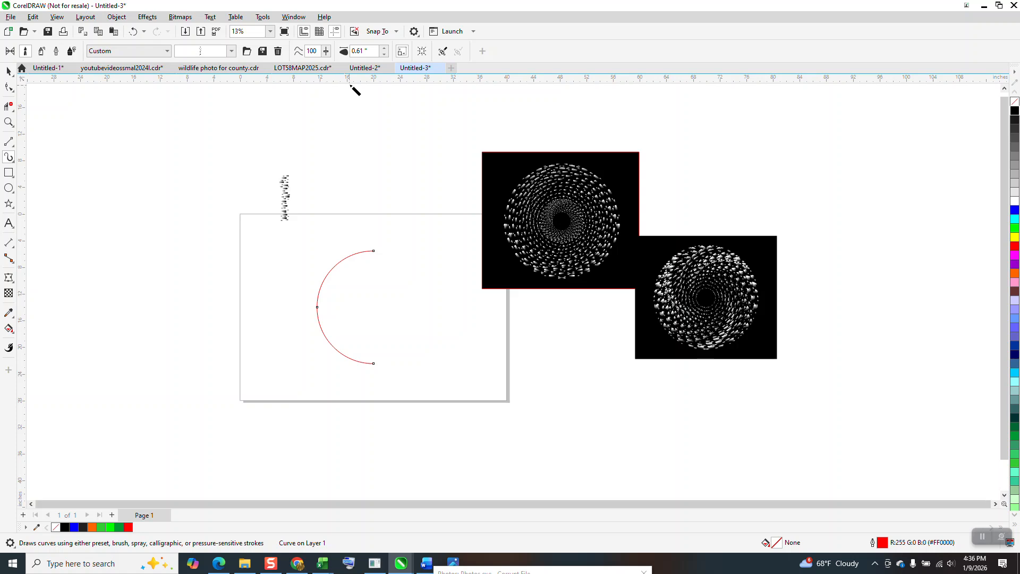
{"action": "left_click", "coordinate": [384, 54]}
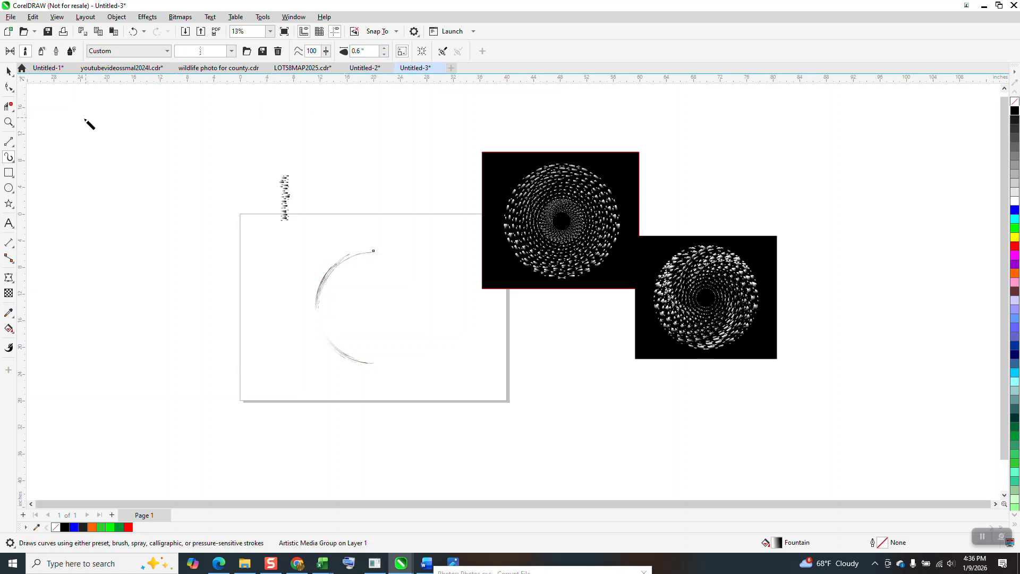
Step: Set the Artistic Media stroke width of the brushed semicircle to 3.0 inches
{"action": "left_click", "coordinate": [9, 122]}
{"action": "left_click_drag", "start_coordinate": [248, 240], "coordinate": [471, 375]}
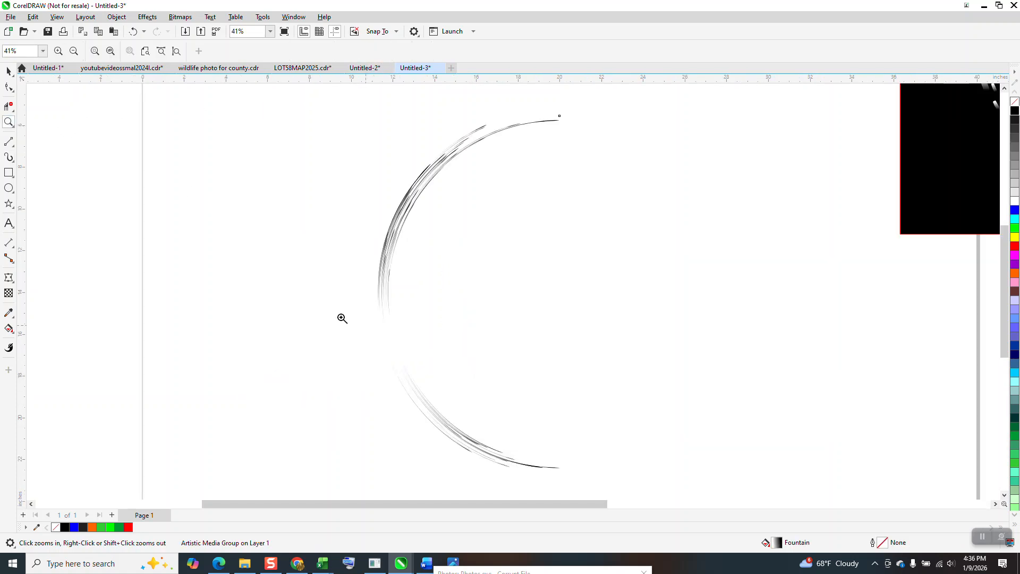
{"action": "left_click", "coordinate": [8, 72]}
{"action": "scroll", "coordinate": [282, 291], "scroll_direction": "down", "scroll_amount": 2}
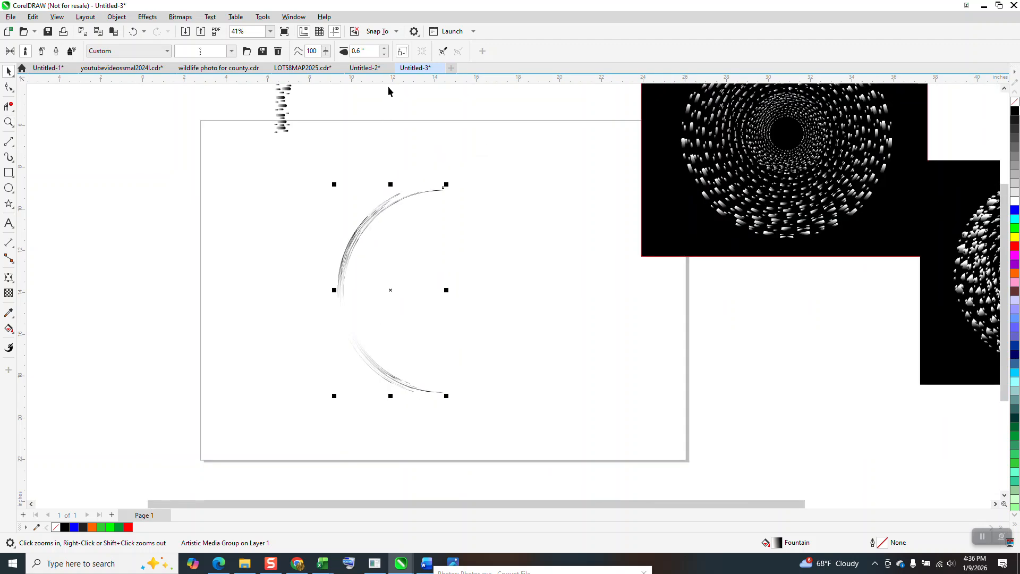
{"action": "left_click", "coordinate": [384, 53]}
{"action": "left_click", "coordinate": [384, 54]}
{"action": "left_click", "coordinate": [384, 54]}
{"action": "left_click", "coordinate": [384, 55]}
{"action": "left_click", "coordinate": [384, 55]}
{"action": "left_click", "coordinate": [384, 54]}
{"action": "left_click", "coordinate": [384, 55]}
{"action": "left_click", "coordinate": [384, 54]}
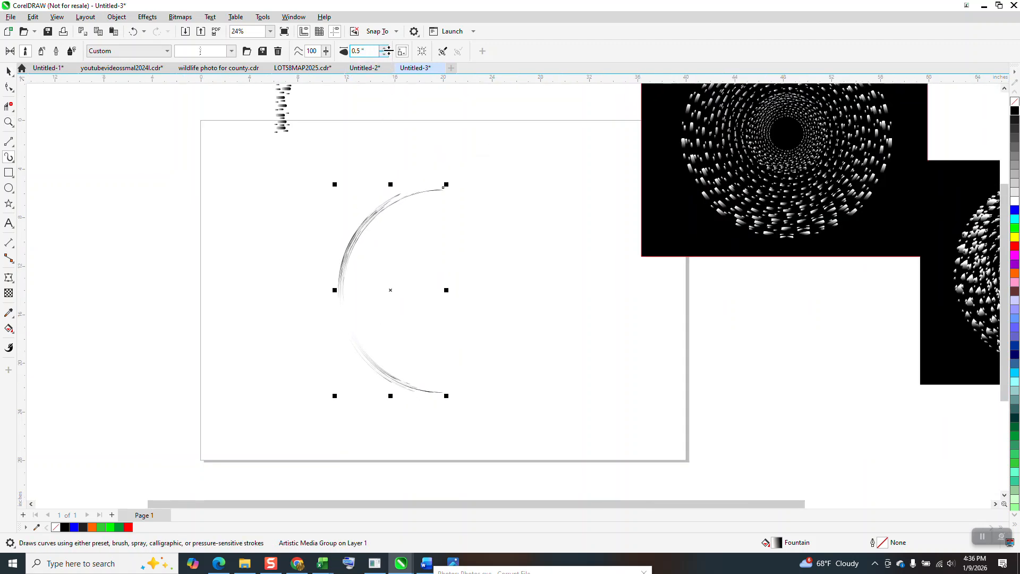
{"action": "key", "text": "Return"}
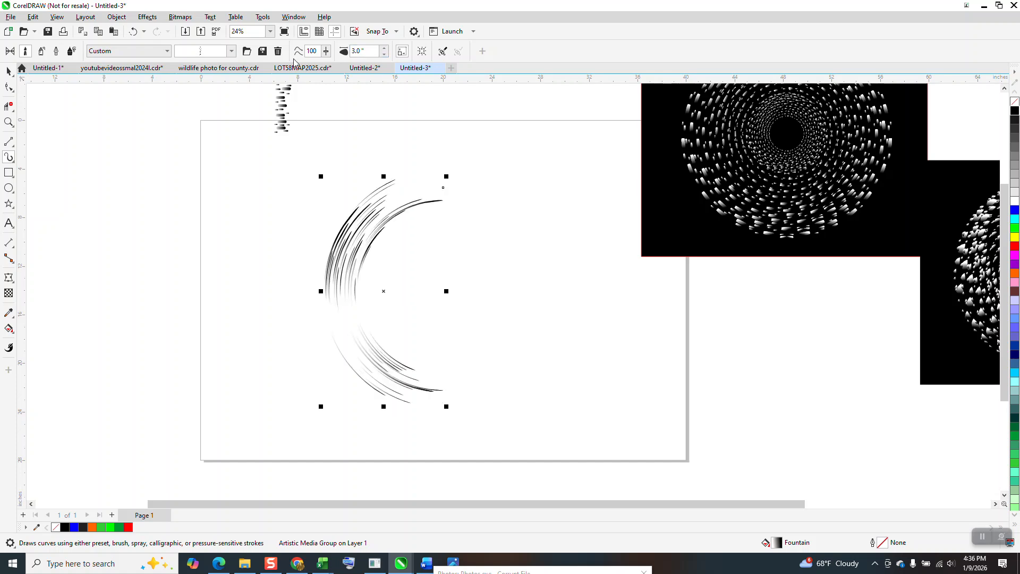
Step: Mirror a copy of the brushed semicircle horizontally to complete the ring and group both halves
{"action": "left_click", "coordinate": [9, 123]}
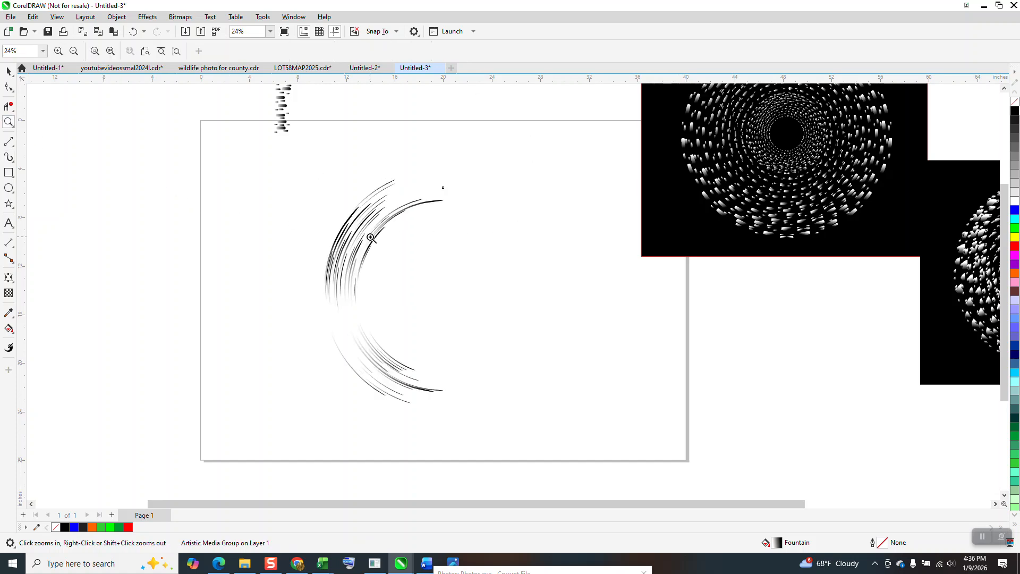
{"action": "left_click_drag", "start_coordinate": [445, 302], "coordinate": [445, 302]}
{"action": "scroll", "coordinate": [386, 298], "scroll_direction": "down", "scroll_amount": 3}
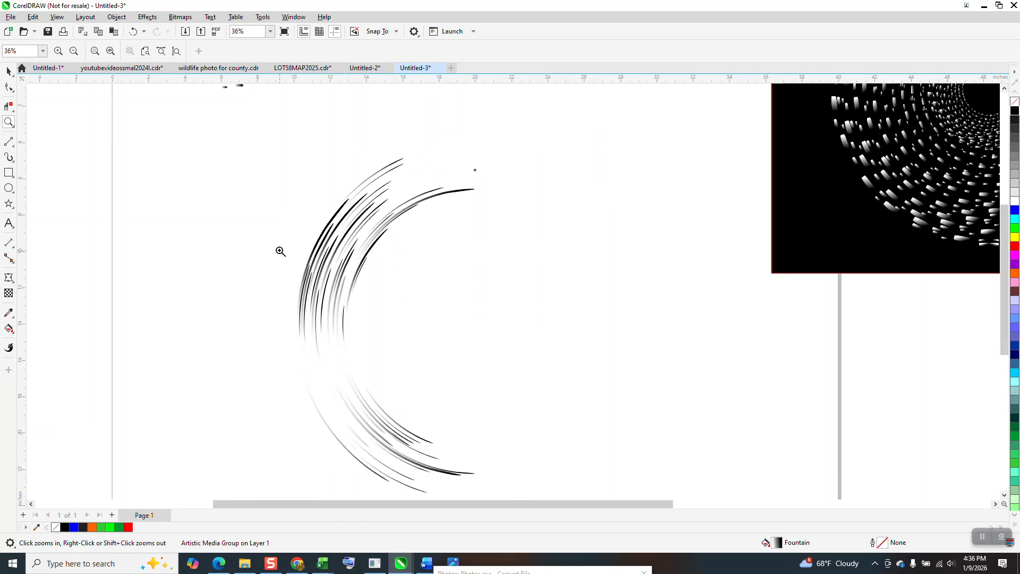
{"action": "left_click", "coordinate": [7, 71]}
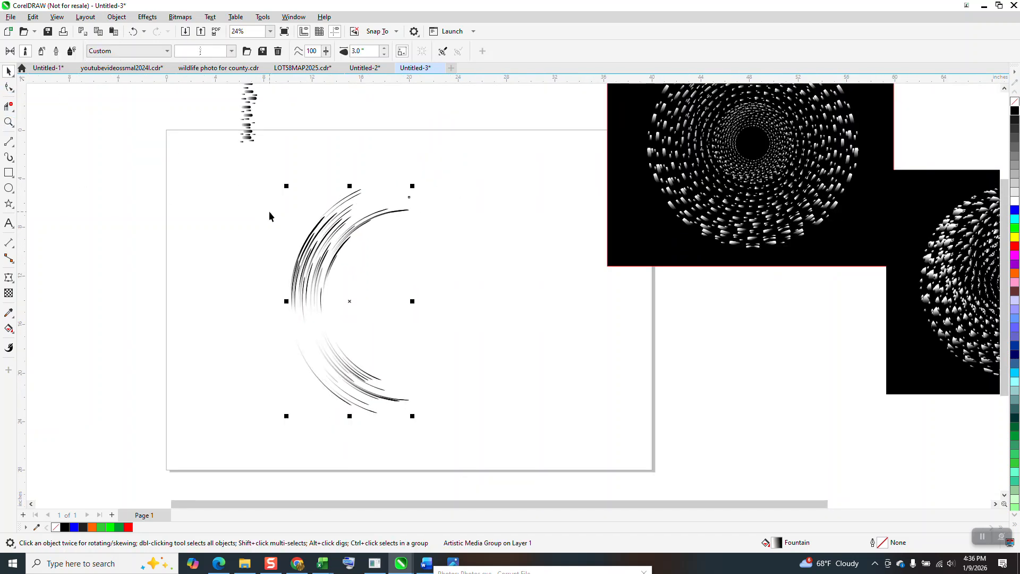
{"action": "left_click_drag", "start_coordinate": [286, 301], "coordinate": [428, 305]}
{"action": "right_click", "coordinate": [428, 304]}
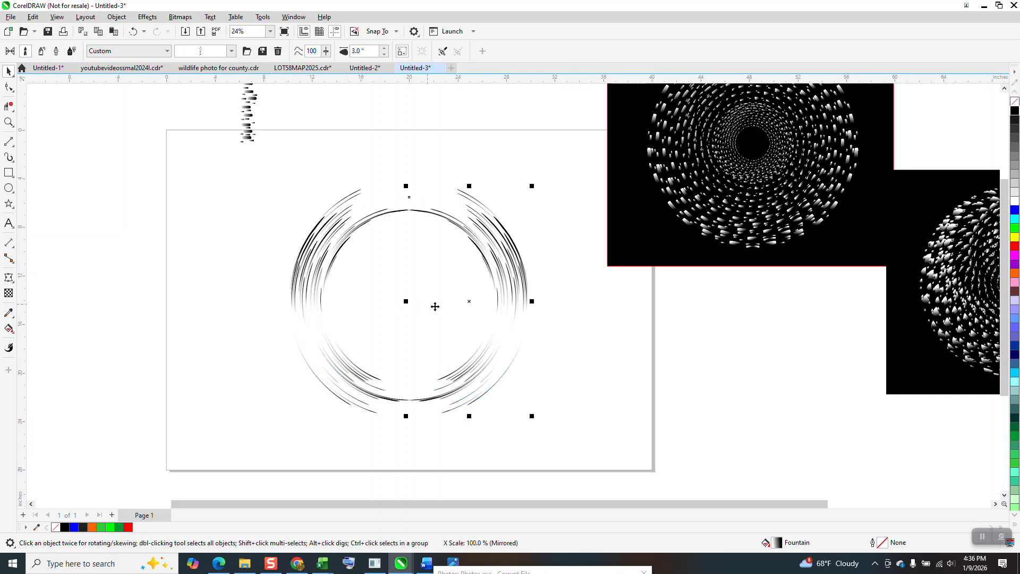
{"action": "left_click_drag", "start_coordinate": [264, 162], "coordinate": [647, 482]}
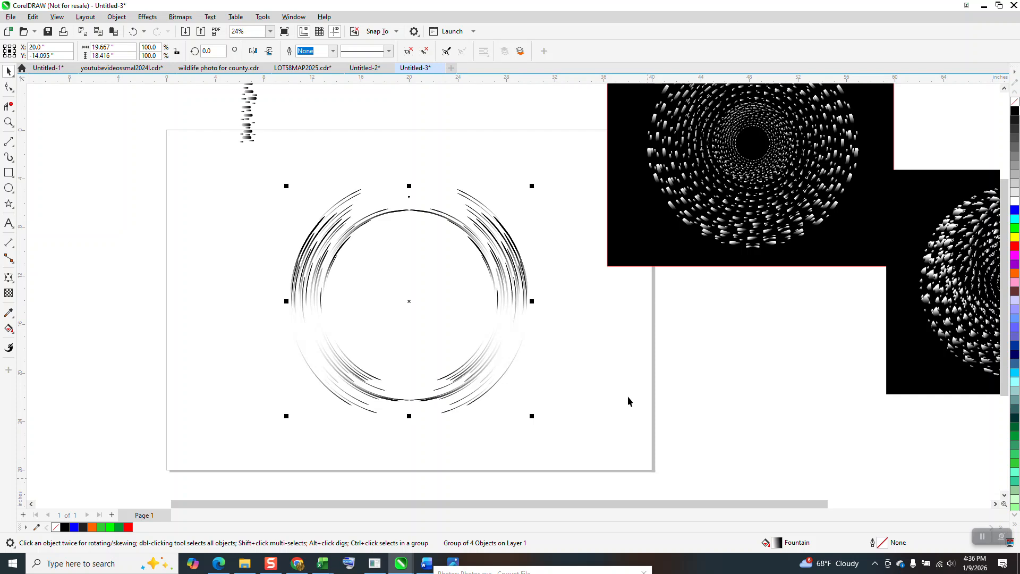
Step: Make a concentric copy of the grouped ring scaled to about 81.6% and rotate it 5 degrees
{"action": "left_click_drag", "start_coordinate": [533, 187], "coordinate": [517, 209]}
{"action": "right_click", "coordinate": [517, 208]}
{"action": "left_click", "coordinate": [218, 51]}
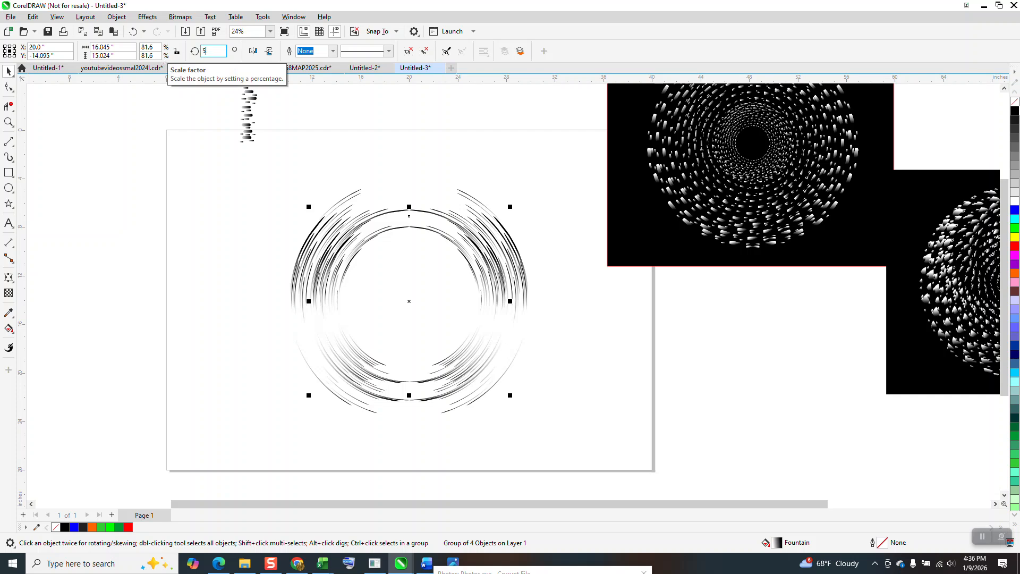
{"action": "type", "text": "5"}
{"action": "key", "text": "Return"}
Step: Repeat the shrinking, rotated duplication to add smaller streaked rings toward the centre
{"action": "key", "text": "ctrl+d"}
{"action": "key", "text": "ctrl+d"}
{"action": "key", "text": "ctrl+d"}
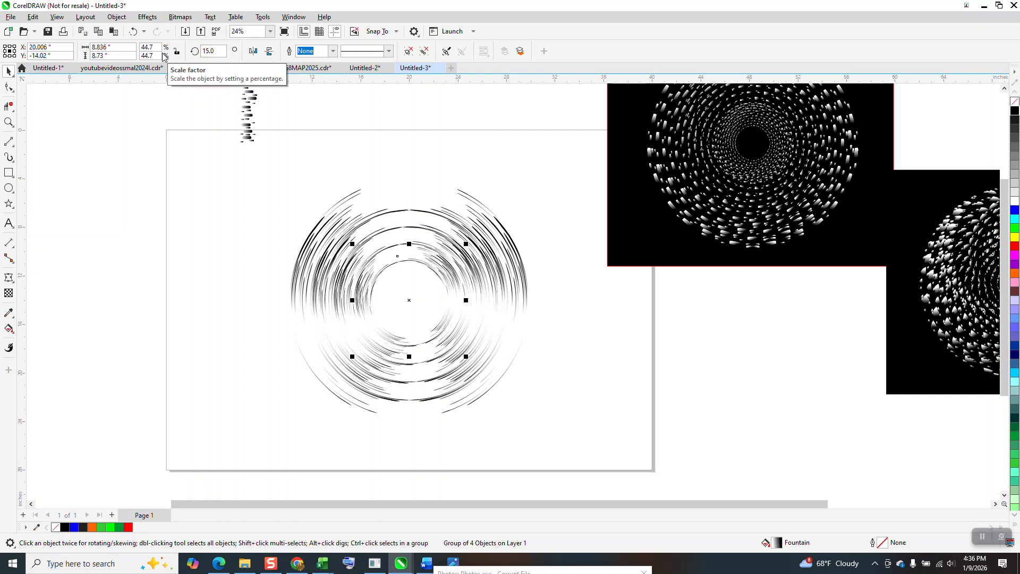
Step: Try the black rectangle as a background behind the streaked rings, and return it behind the earlier capsule artwork
{"action": "left_click_drag", "start_coordinate": [635, 243], "coordinate": [293, 407]}
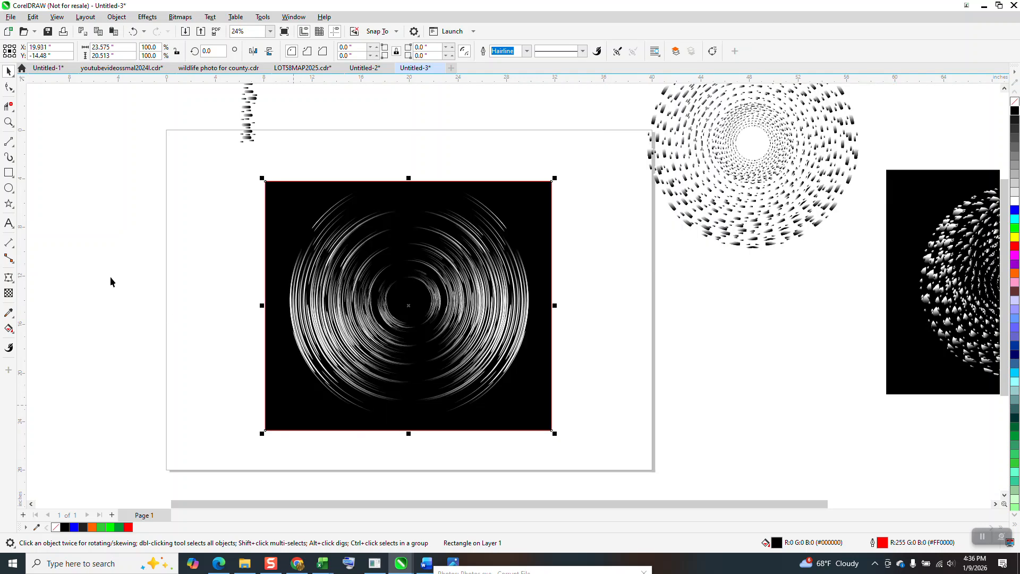
{"action": "left_click", "coordinate": [8, 122]}
{"action": "left_click_drag", "start_coordinate": [409, 249], "coordinate": [581, 353]}
{"action": "scroll", "coordinate": [344, 272], "scroll_direction": "down", "scroll_amount": 3}
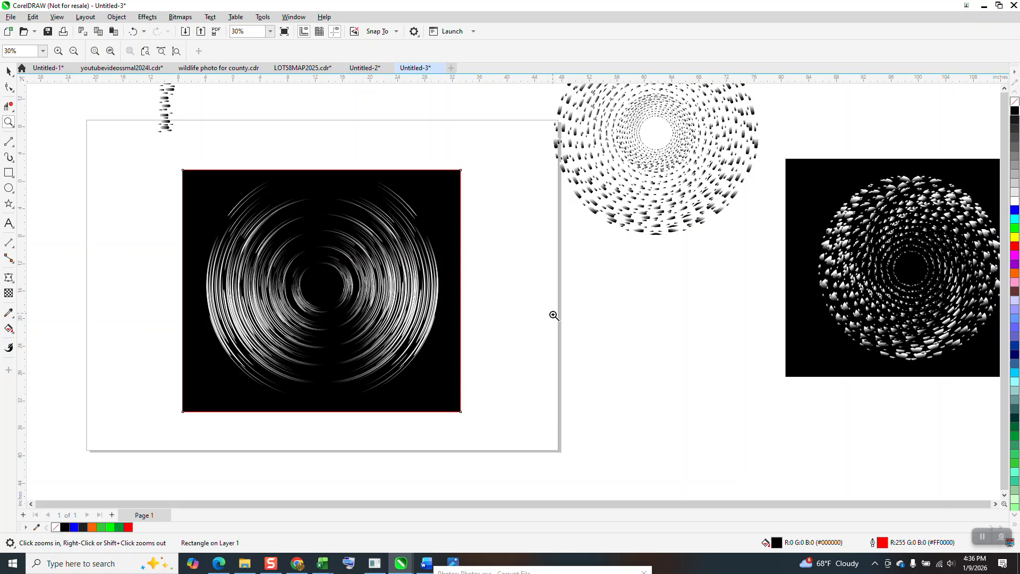
{"action": "left_click", "coordinate": [7, 72]}
{"action": "left_click_drag", "start_coordinate": [490, 266], "coordinate": [659, 191]}
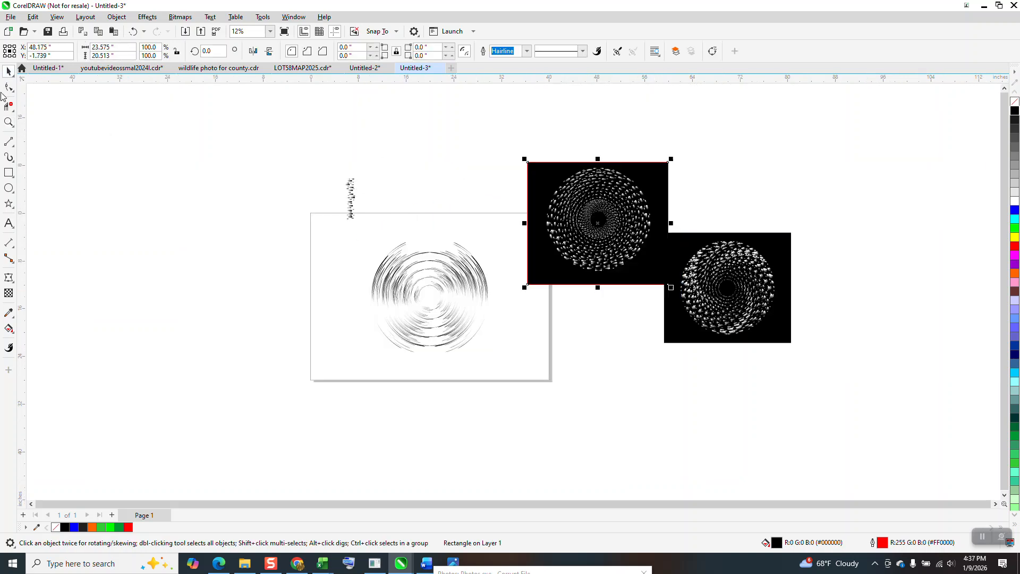
Step: Examine the gradient capsules of the earlier circular artwork up close against the black rectangle
{"action": "left_click", "coordinate": [10, 122]}
{"action": "left_click_drag", "start_coordinate": [553, 169], "coordinate": [669, 284]}
{"action": "left_click_drag", "start_coordinate": [280, 202], "coordinate": [455, 373]}
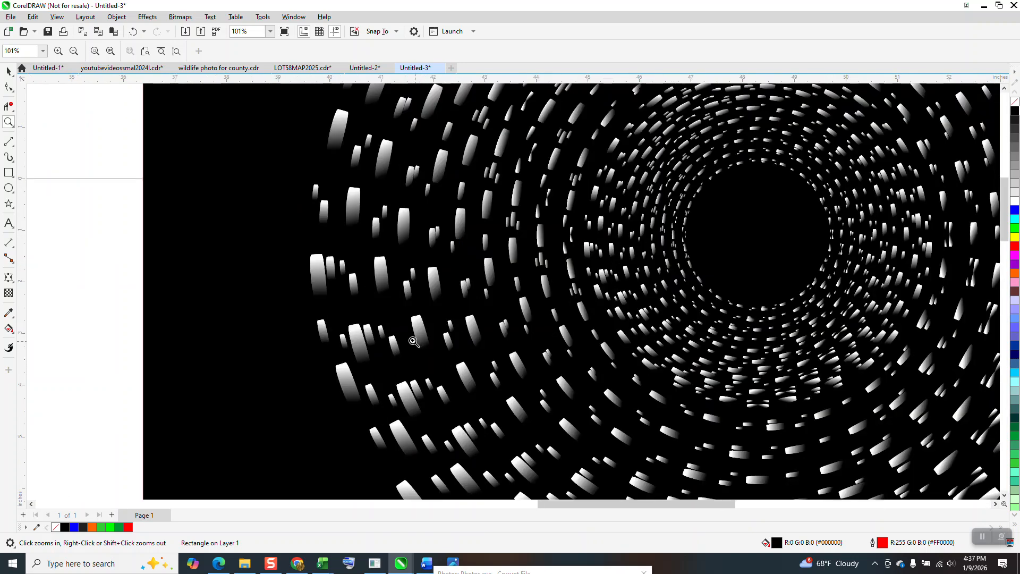
{"action": "scroll", "coordinate": [413, 341], "scroll_direction": "down", "scroll_amount": 4}
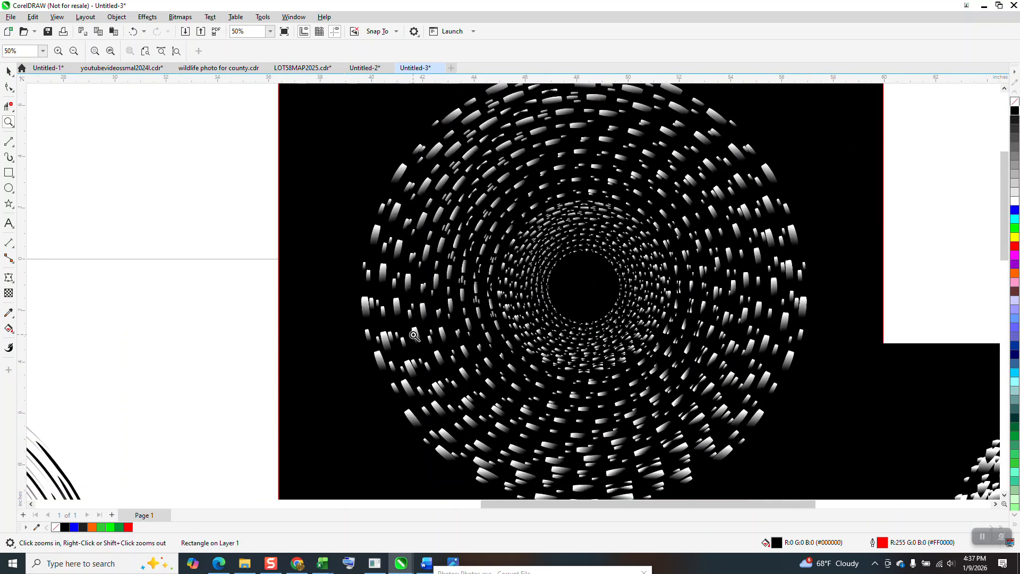
Step: Make a concentric copy of the grouped gradient-capsule artwork scaled to about 16.6% to fill its empty black centre, and check the result up close
{"action": "left_click_drag", "start_coordinate": [470, 263], "coordinate": [583, 336]}
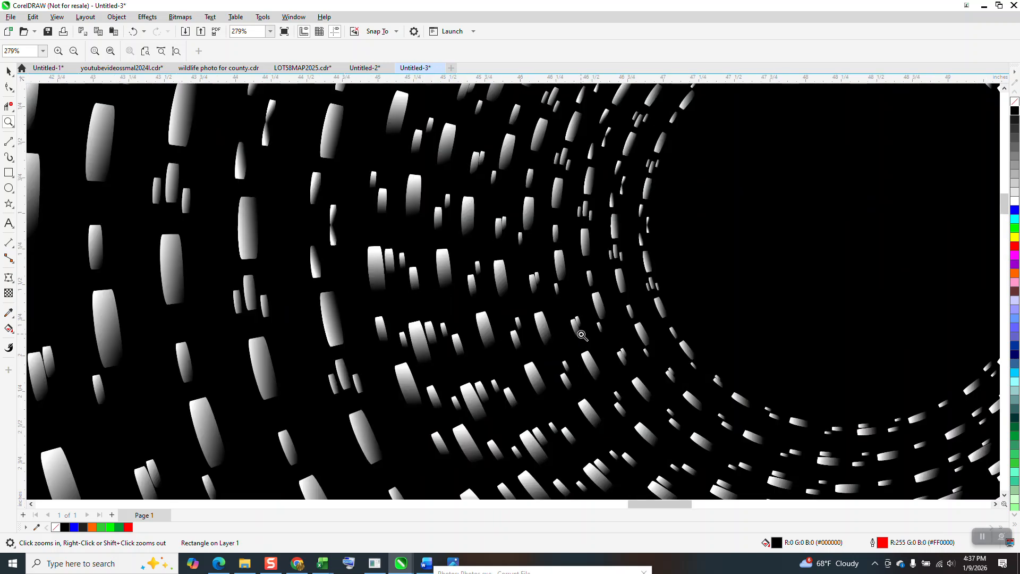
{"action": "scroll", "coordinate": [582, 335], "scroll_direction": "down", "scroll_amount": 6}
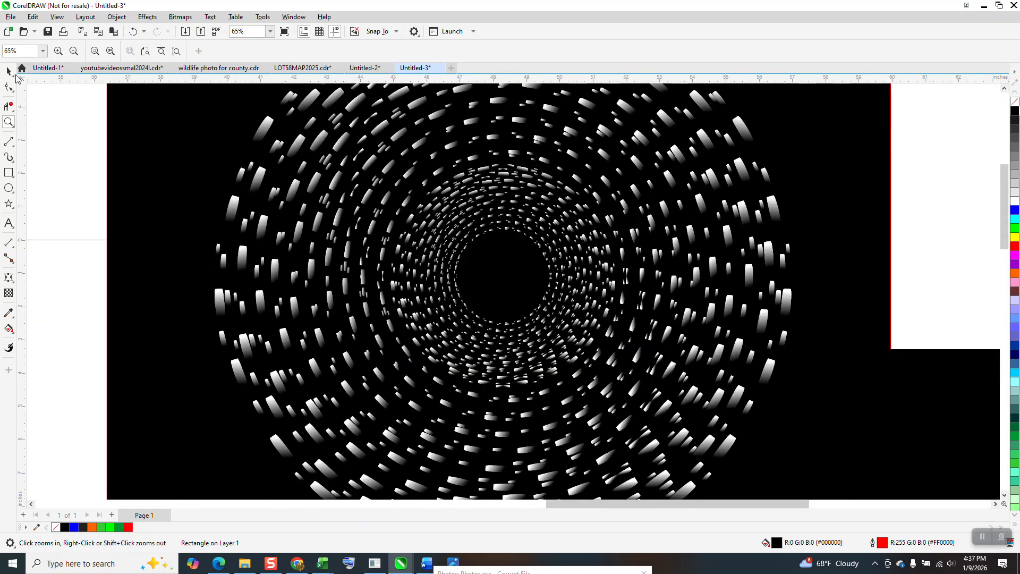
{"action": "scroll", "coordinate": [358, 277], "scroll_direction": "down", "scroll_amount": 2}
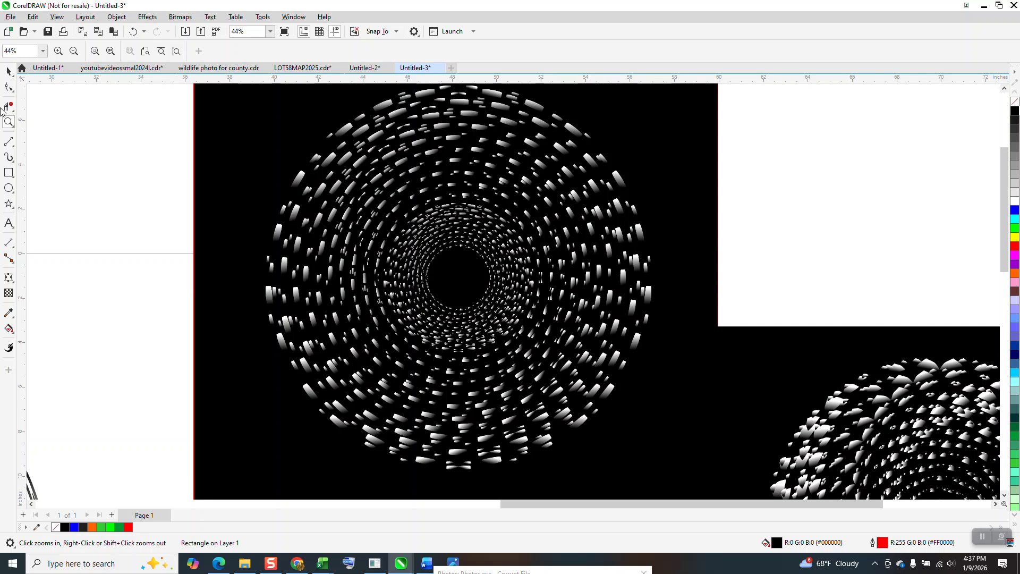
{"action": "left_click", "coordinate": [8, 73]}
{"action": "left_click", "coordinate": [357, 129]}
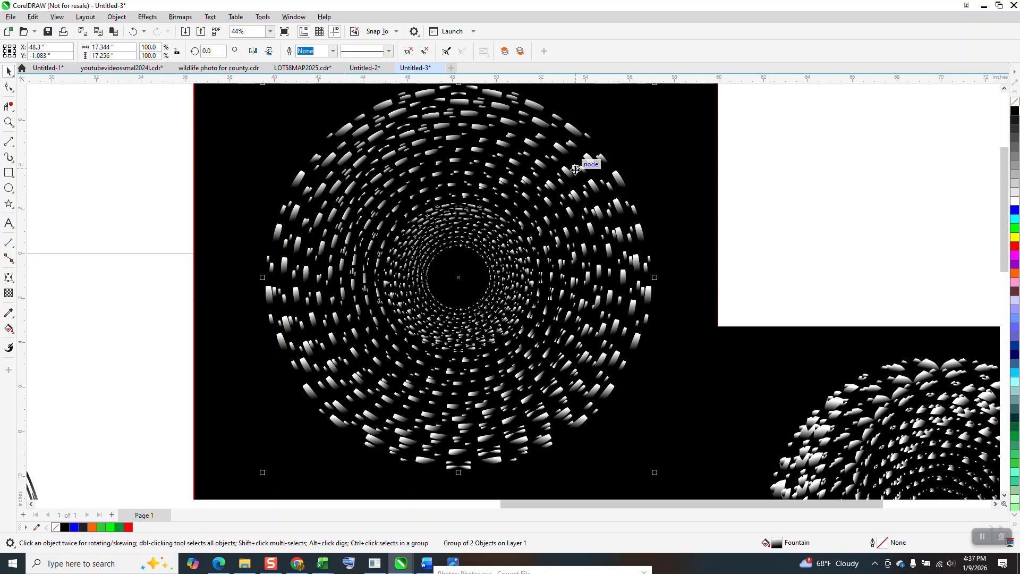
{"action": "left_click_drag", "start_coordinate": [655, 84], "coordinate": [630, 126]}
{"action": "left_click_drag", "start_coordinate": [586, 172], "coordinate": [510, 243]}
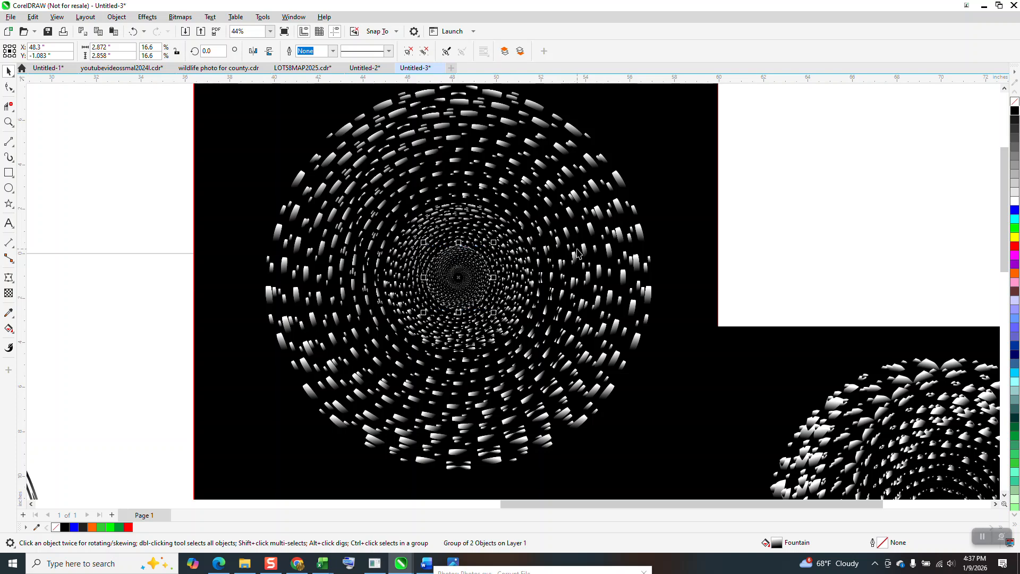
{"action": "left_click", "coordinate": [8, 121]}
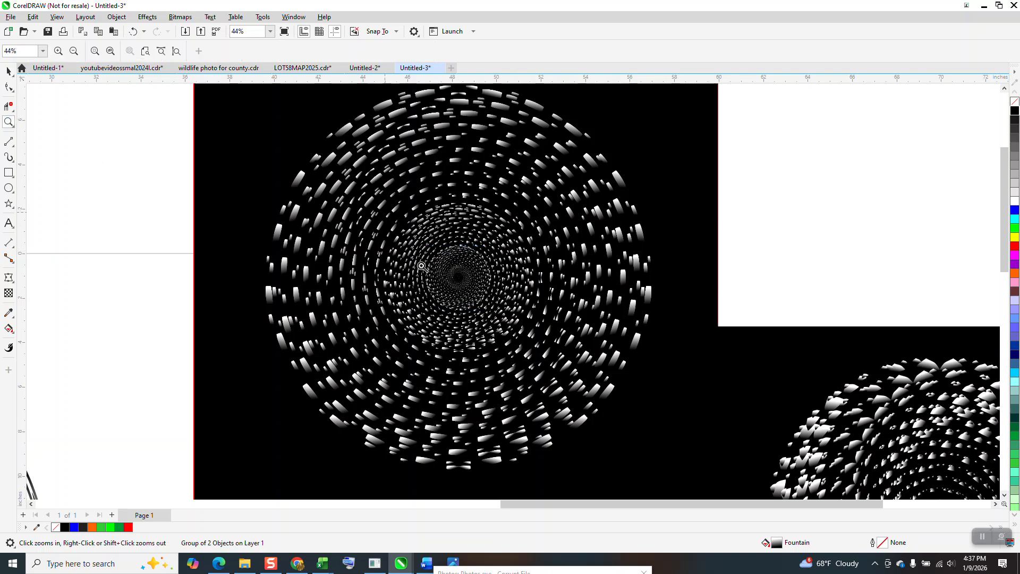
{"action": "left_click", "coordinate": [593, 333]}
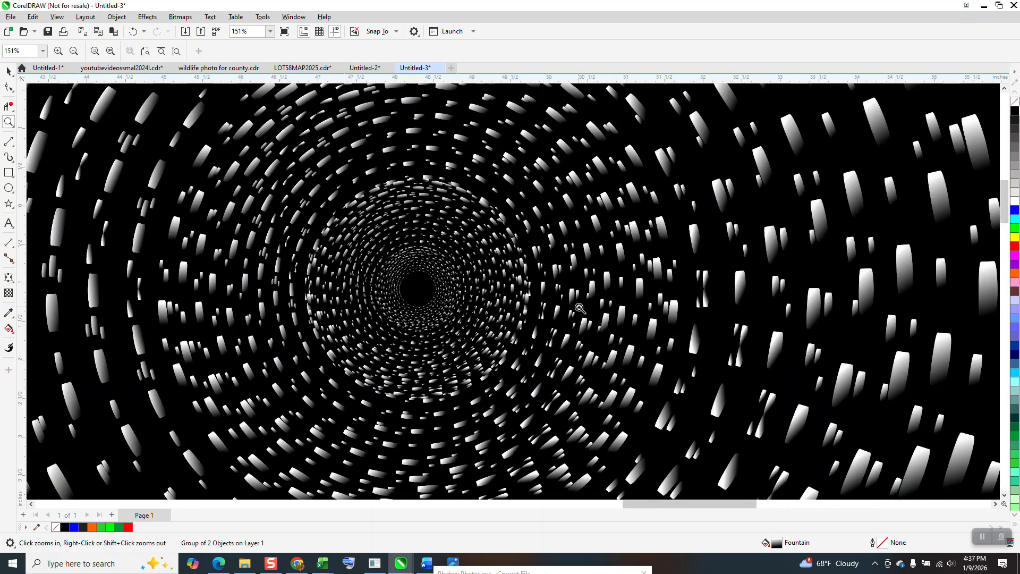
{"action": "scroll", "coordinate": [579, 313], "scroll_direction": "down", "scroll_amount": 4}
{"action": "scroll", "coordinate": [570, 297], "scroll_direction": "down", "scroll_amount": 2}
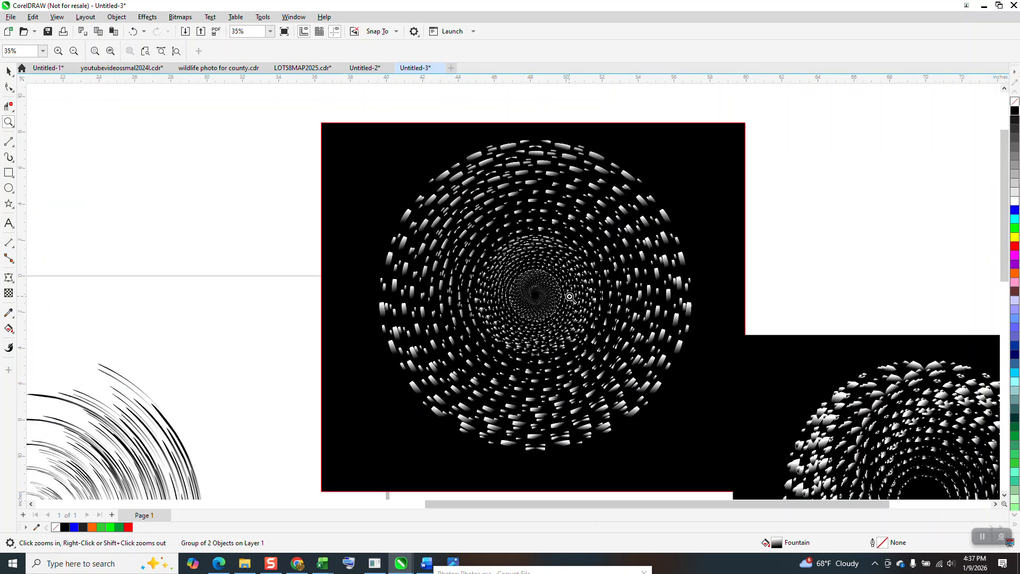